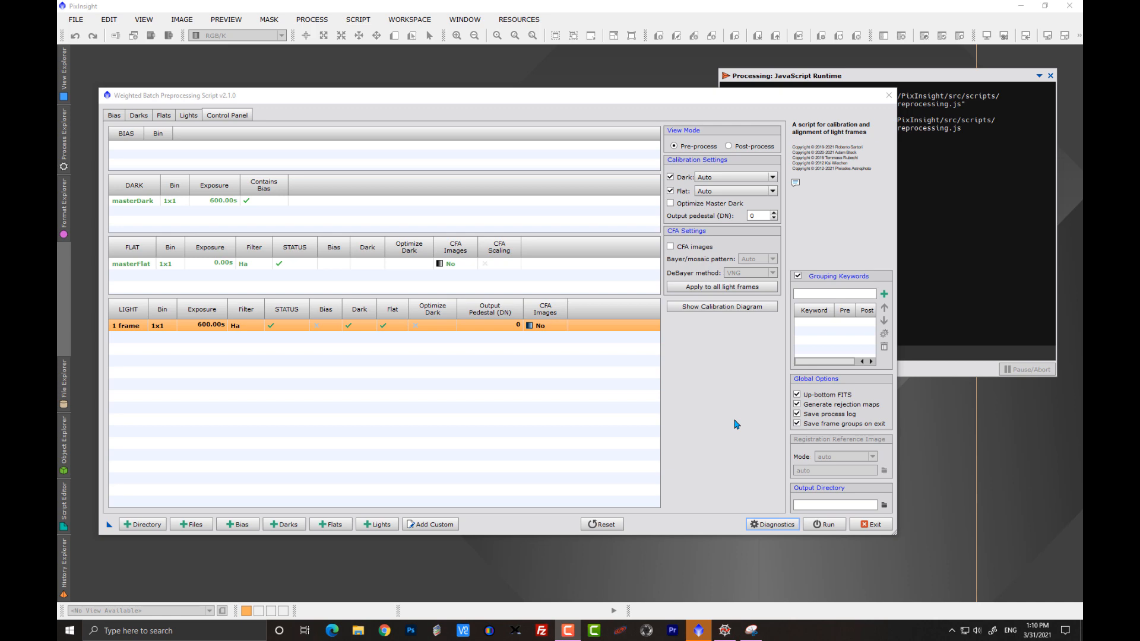
Exit the Weighted Batch Preprocessing script and open the light frame Ha_ngc 2359_1x1_600sSec_E.18668.fit
click(871, 524)
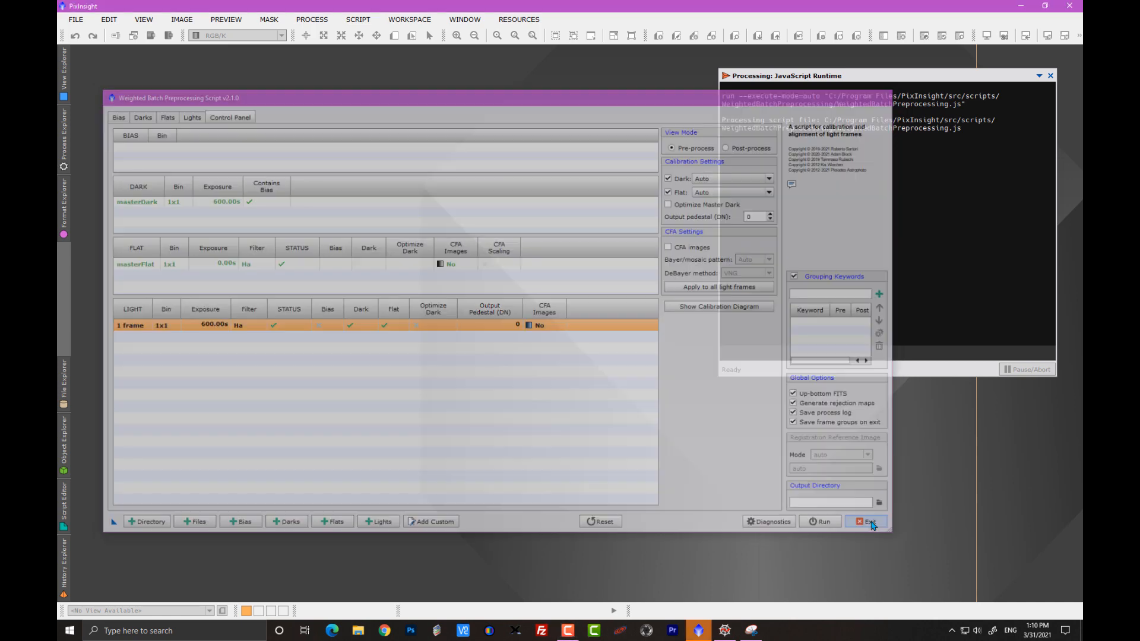
click(552, 333)
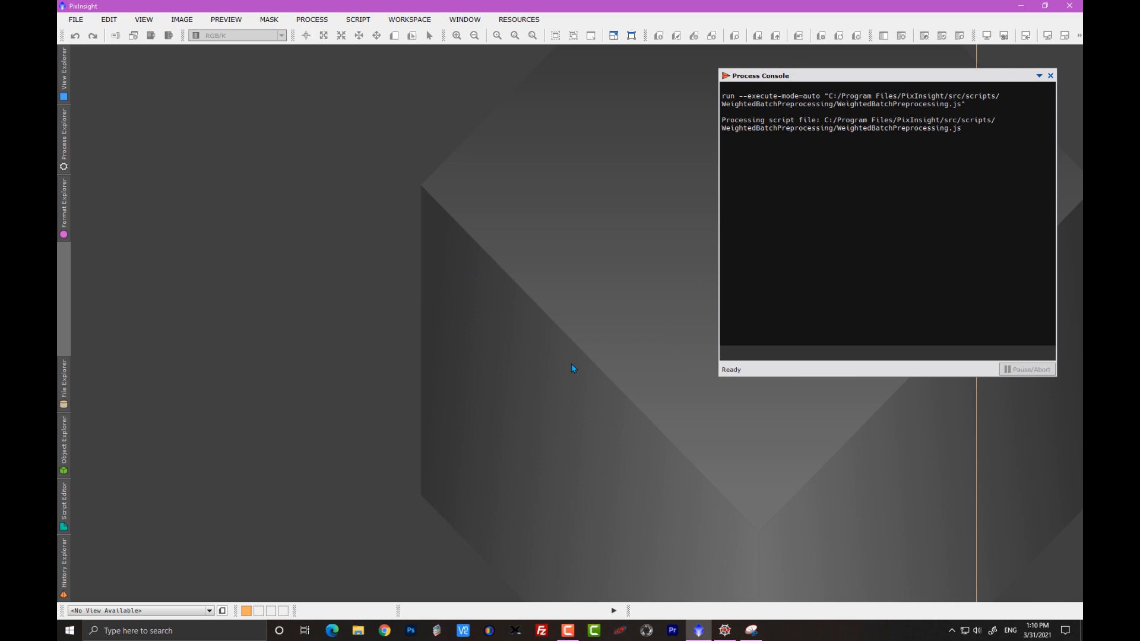
double_click(324, 269)
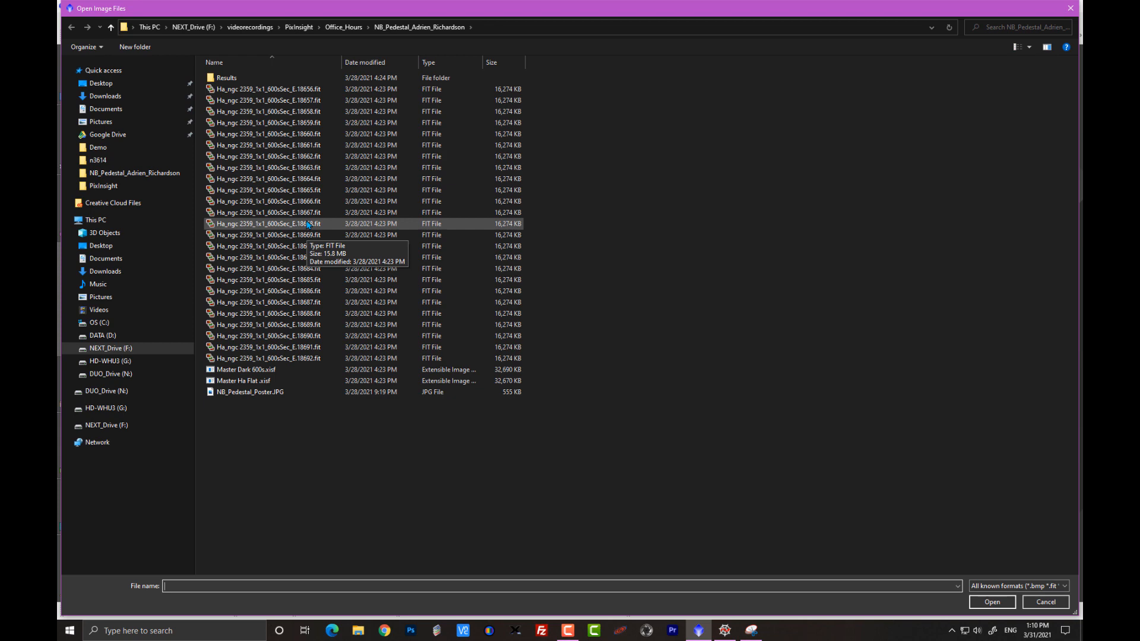
double_click(308, 225)
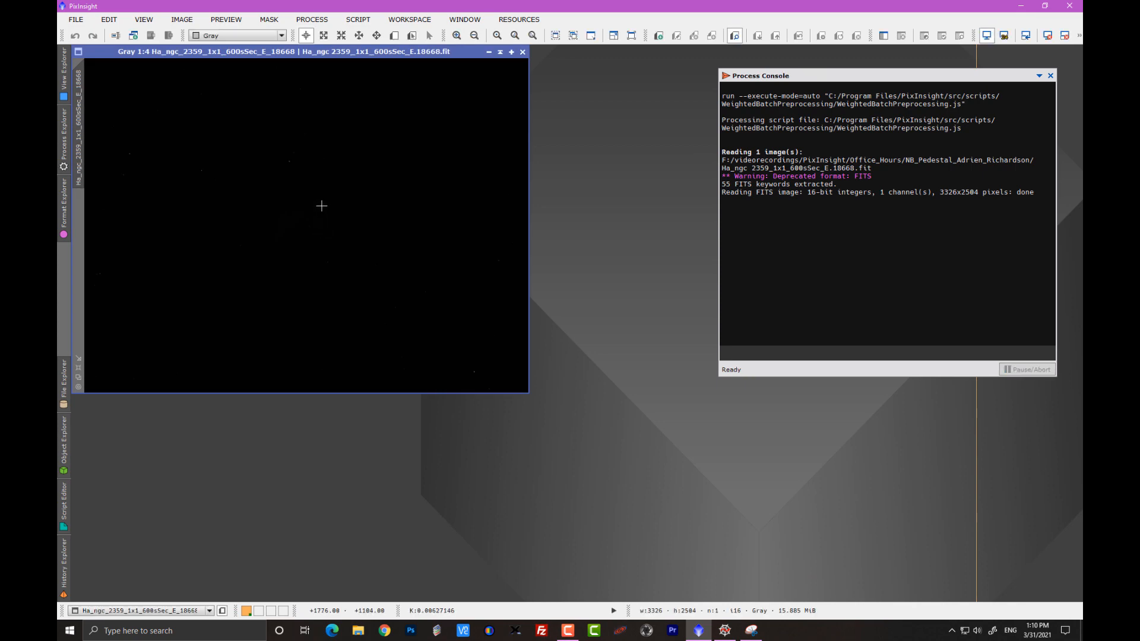
Auto-stretch the light frame's display at 1:1 and enlarge its image window around the nebula
key(ctrl+a)
scroll(335, 234, up, 3)
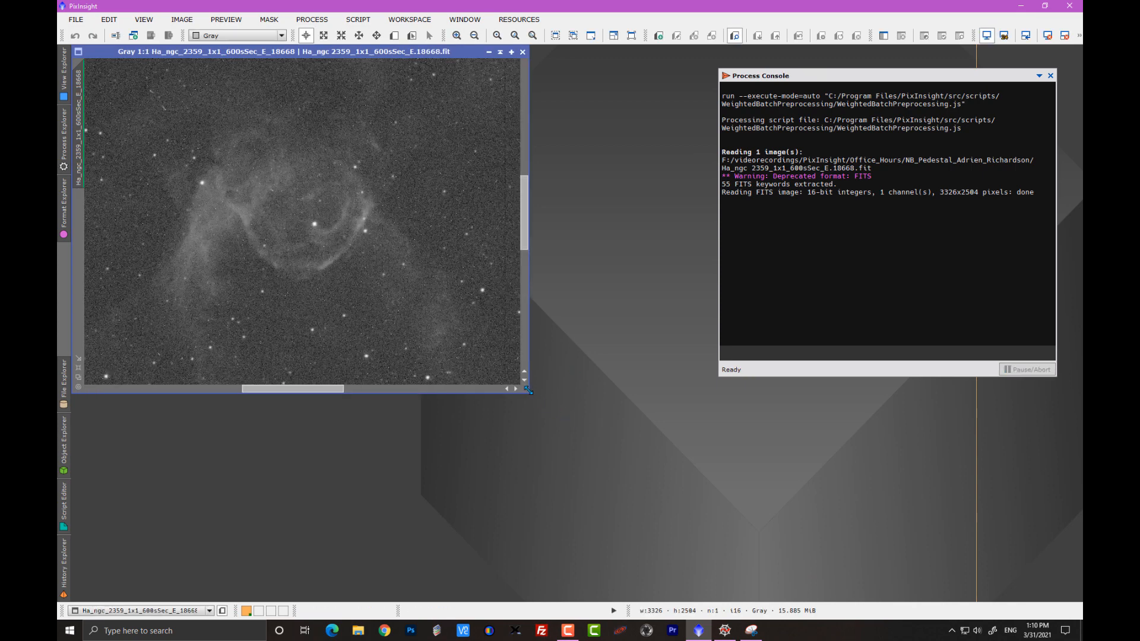
drag(528, 393, 645, 475)
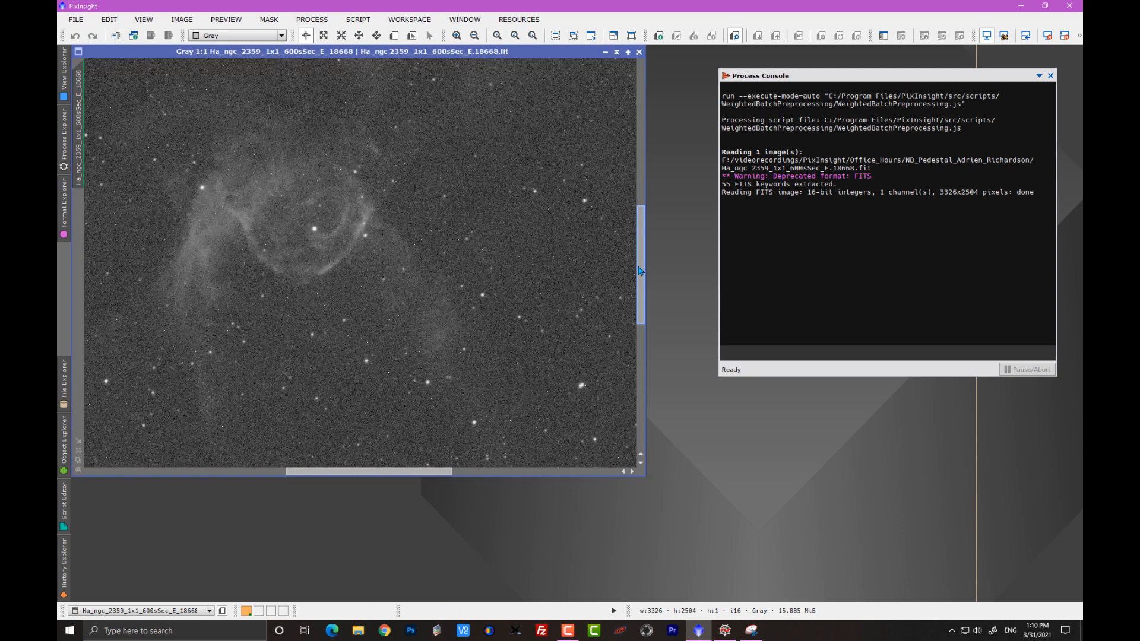
drag(640, 273, 641, 258)
drag(419, 472, 396, 472)
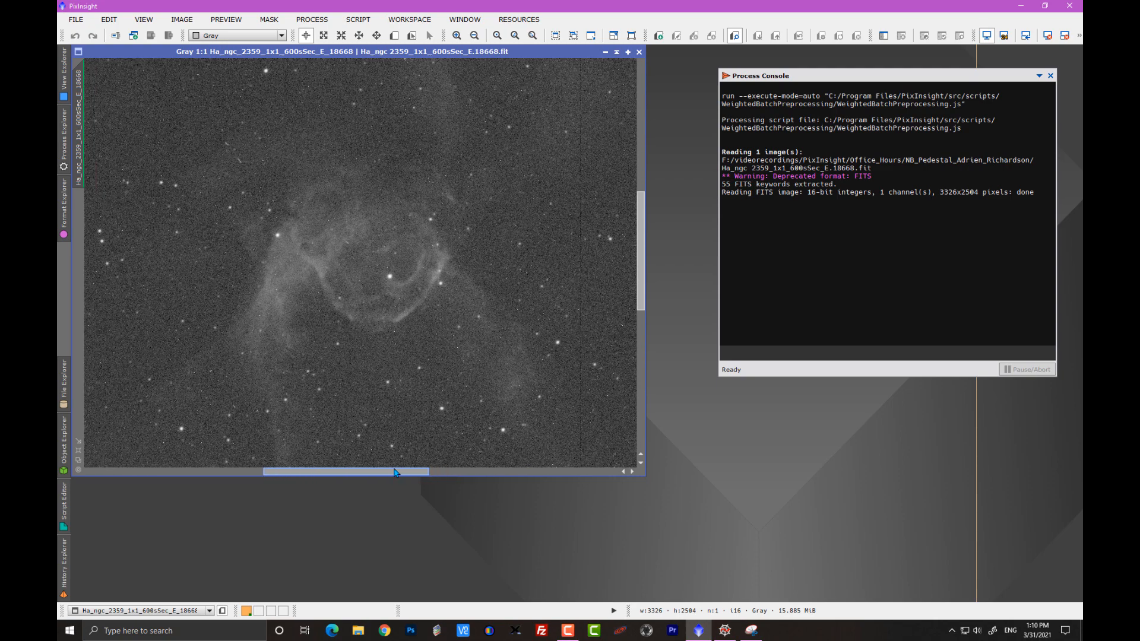
Open Master Dark 600s.xisf and set its image identifier to dark
double_click(397, 504)
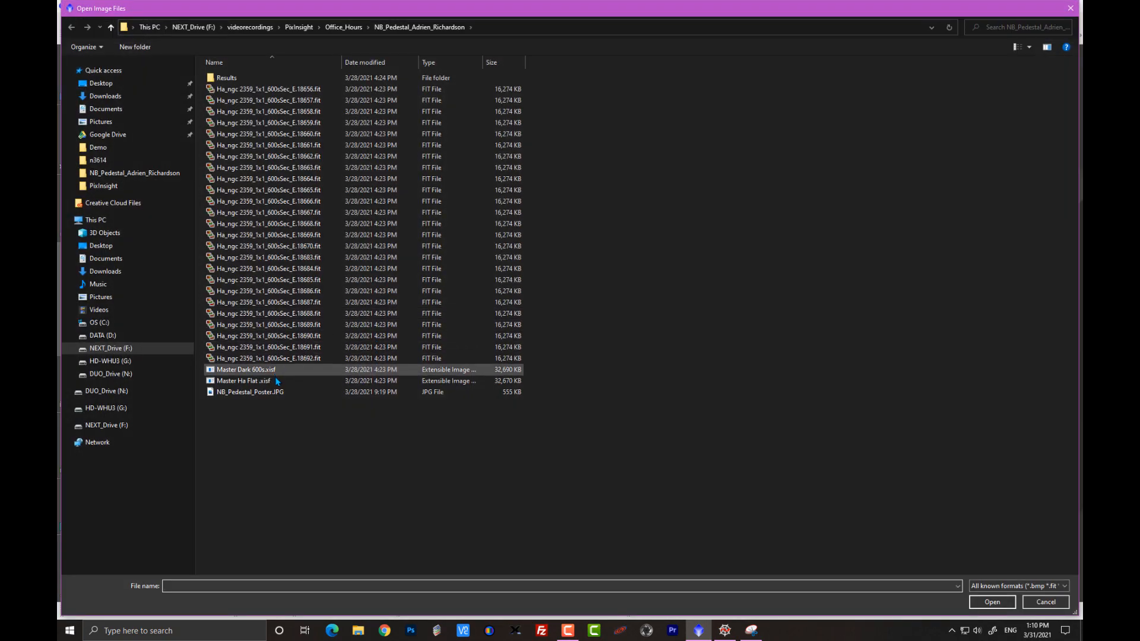
double_click(262, 370)
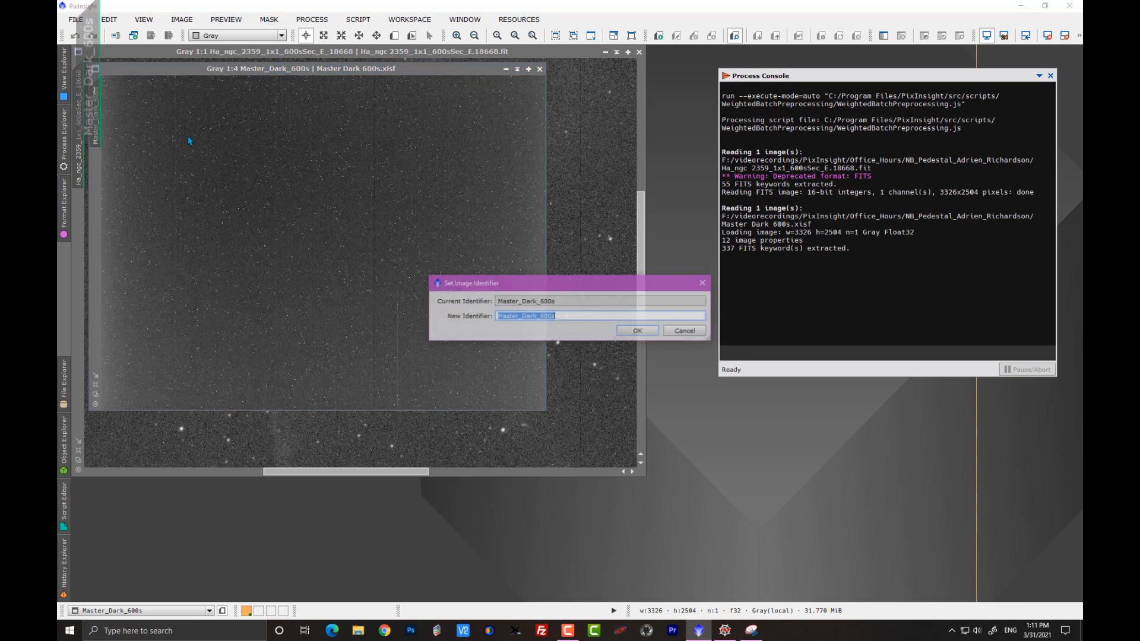
double_click(96, 104)
text(dark)
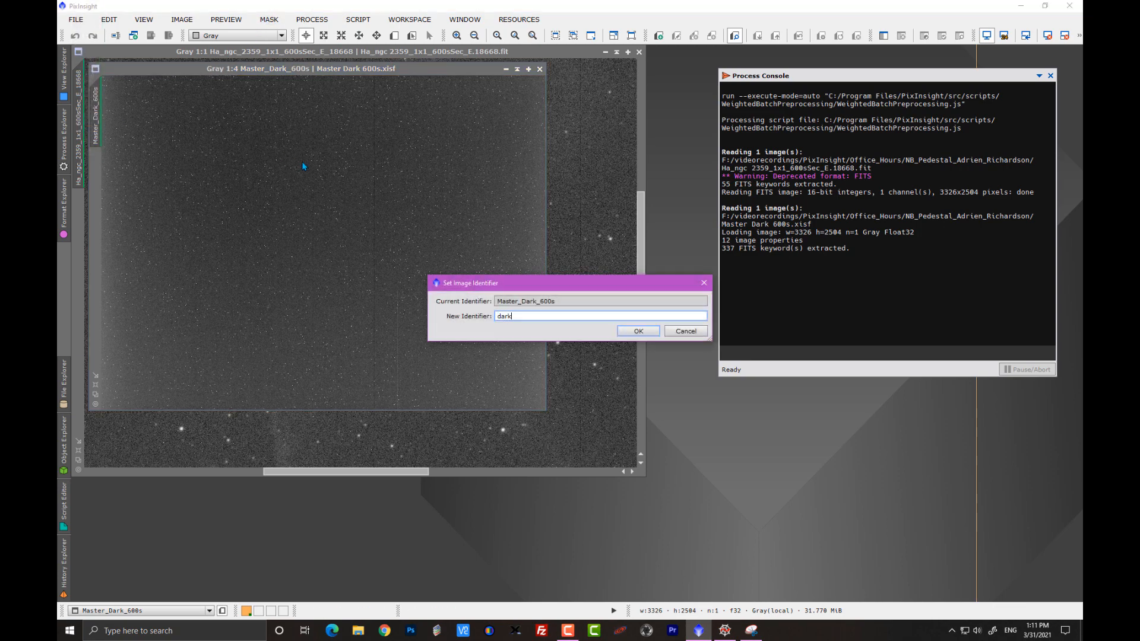
click(642, 336)
Set the light frame's image identifier to ha
click(79, 137)
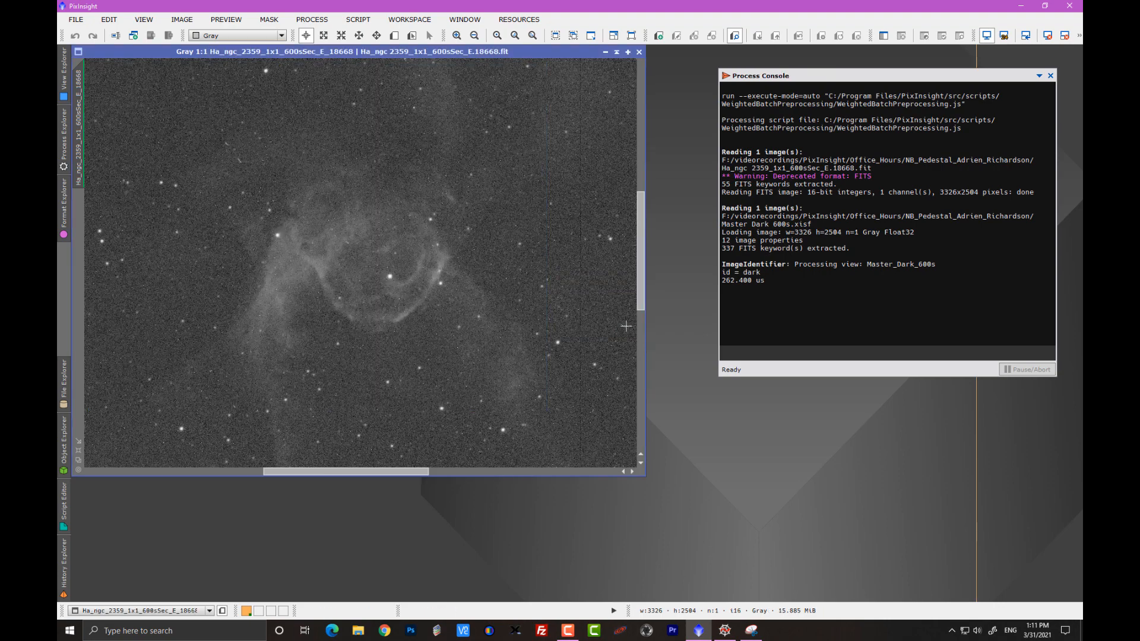
double_click(85, 137)
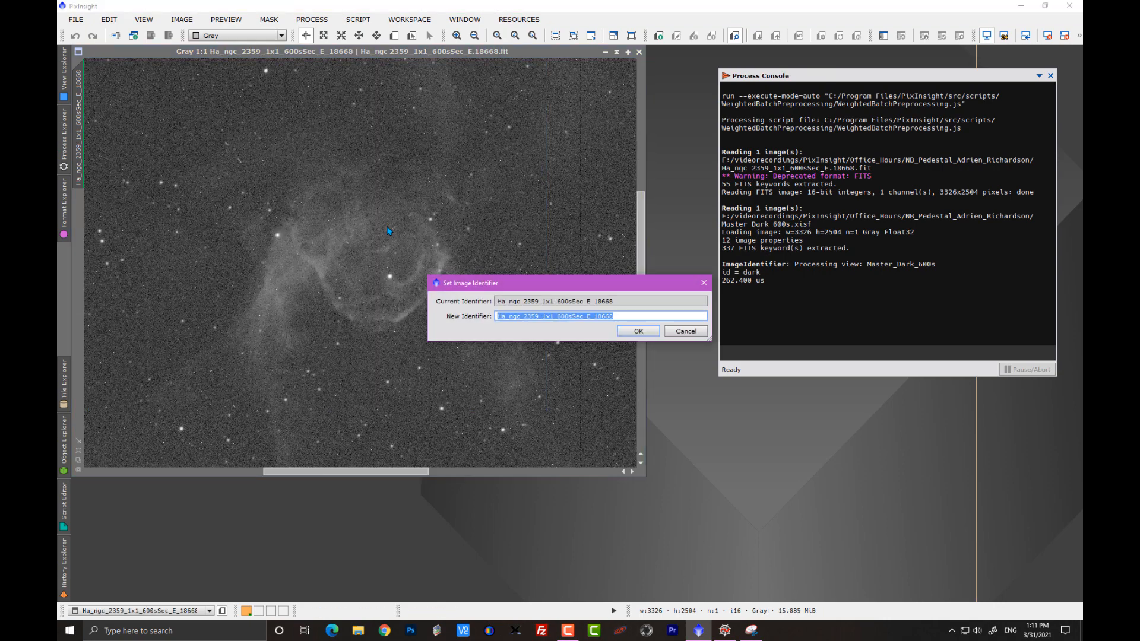
text(ha)
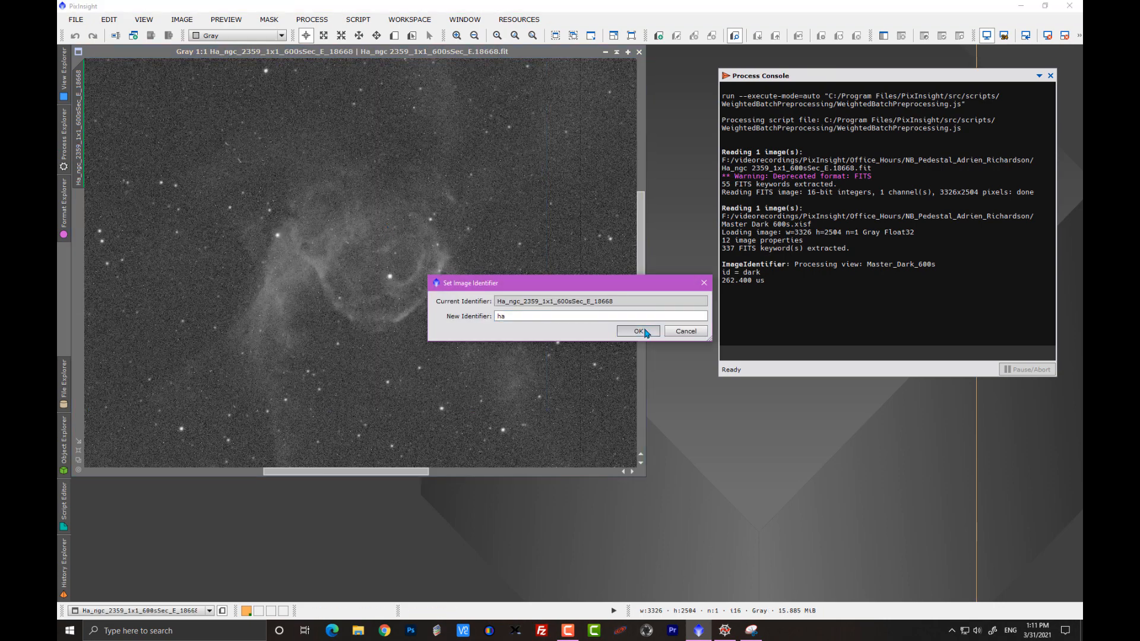
click(646, 331)
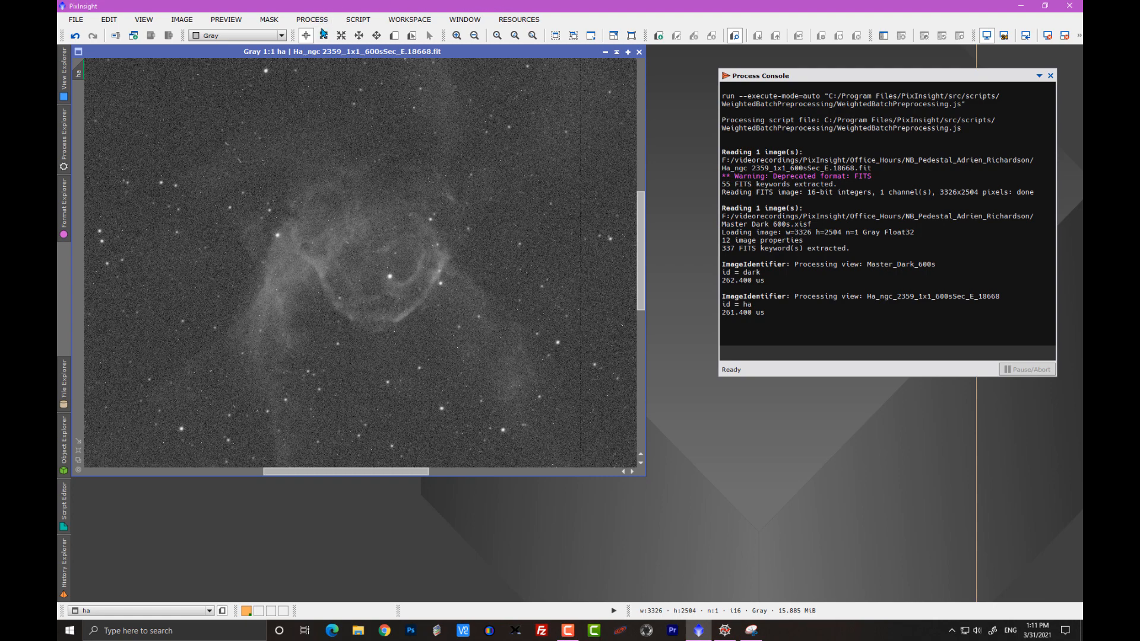
Run PixelMath with the expression ha-dark, creating a new image
click(310, 20)
mouse_move(344, 36)
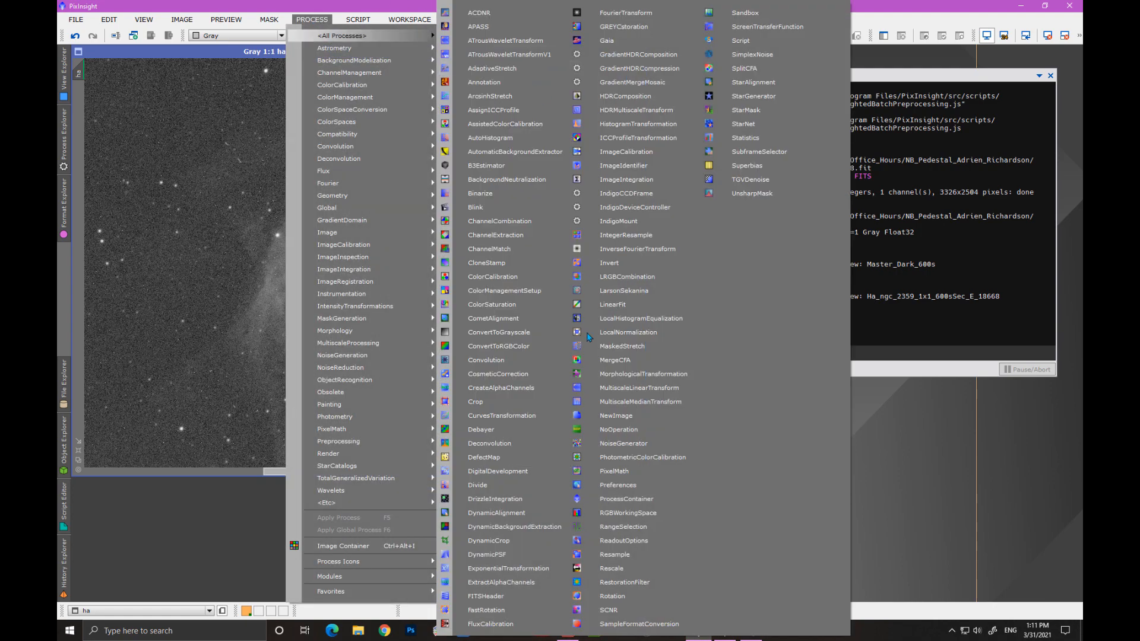
click(650, 472)
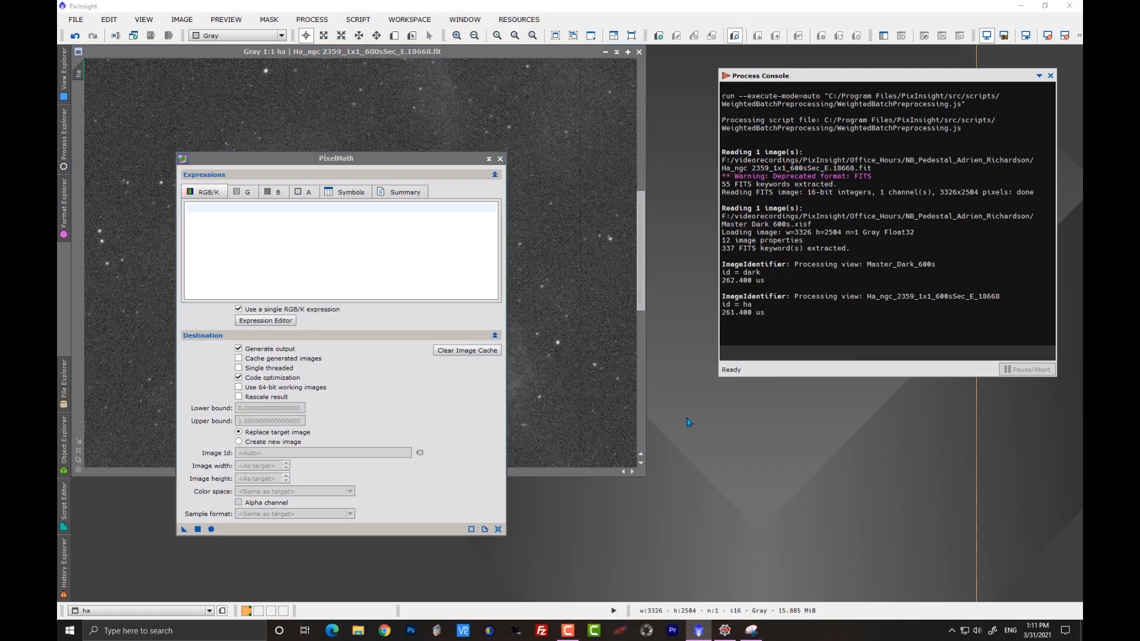
drag(326, 159, 683, 149)
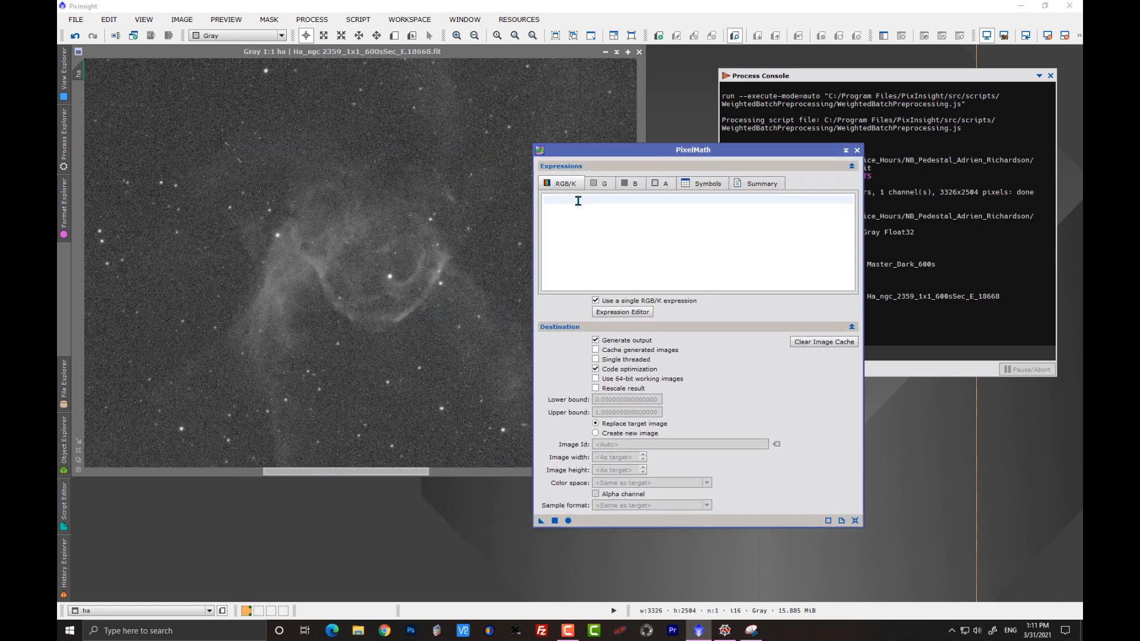
click(578, 201)
text(ha-dark)
click(595, 432)
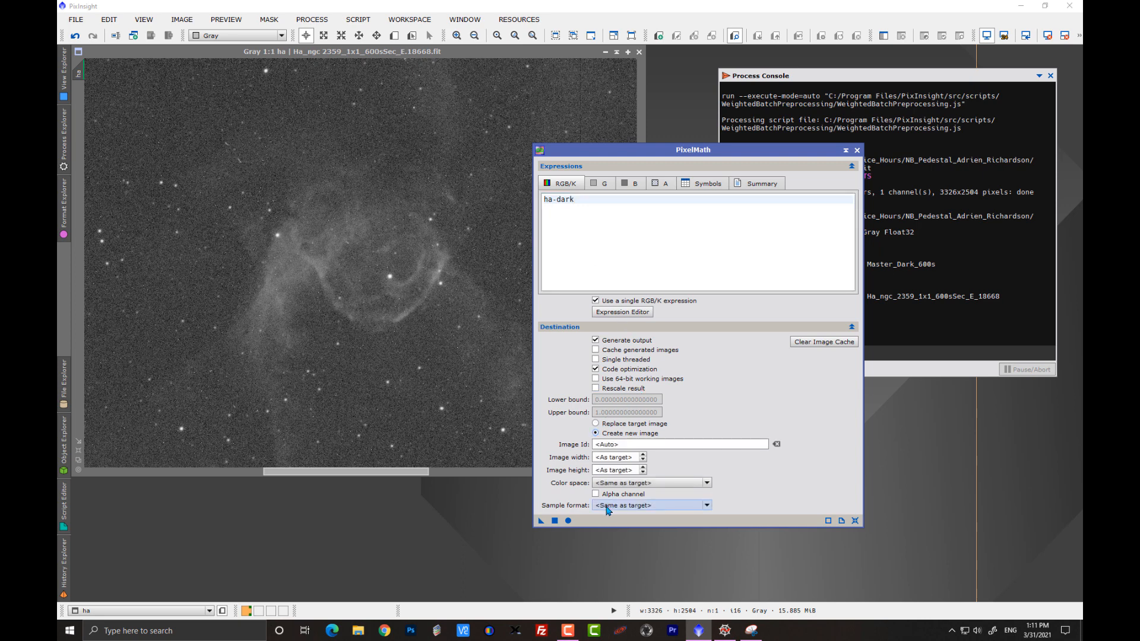
click(556, 521)
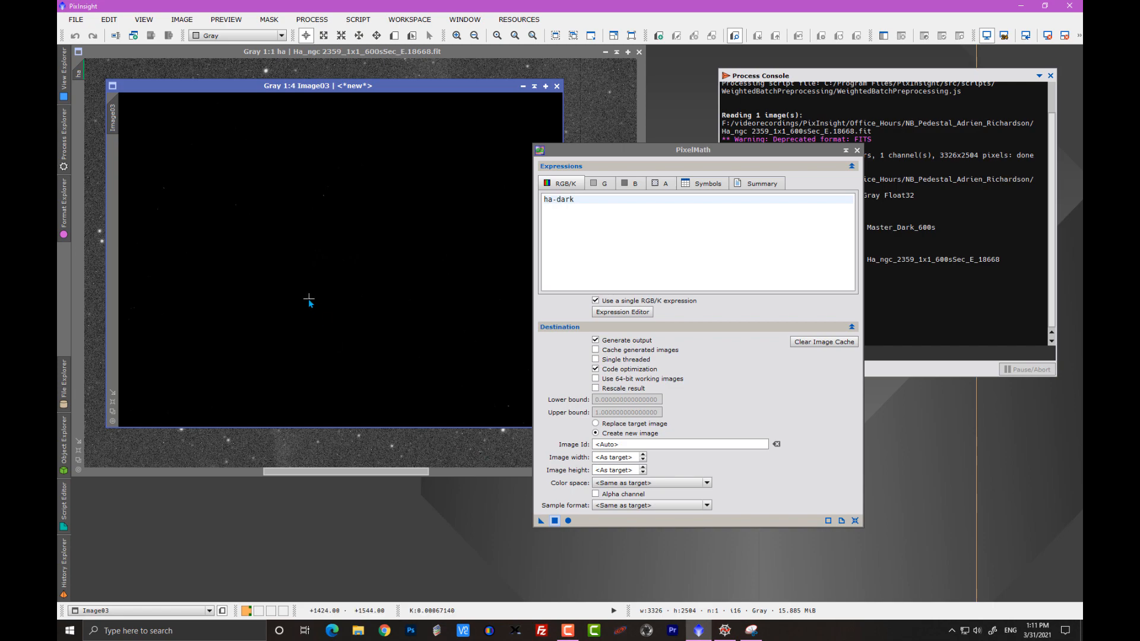
Auto-stretch the dark-subtracted image's display, move PixelMath clear of it, and show the nebula at 2:1 in an enlarged window
key(ctrl+a)
scroll(309, 302, up, 3)
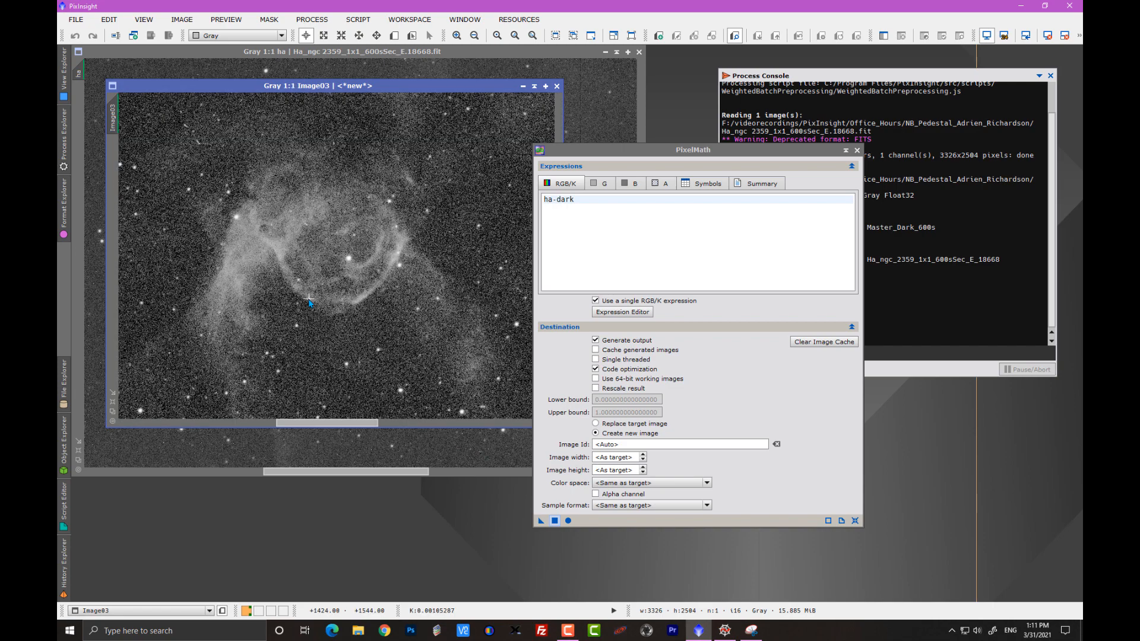
drag(653, 150, 833, 137)
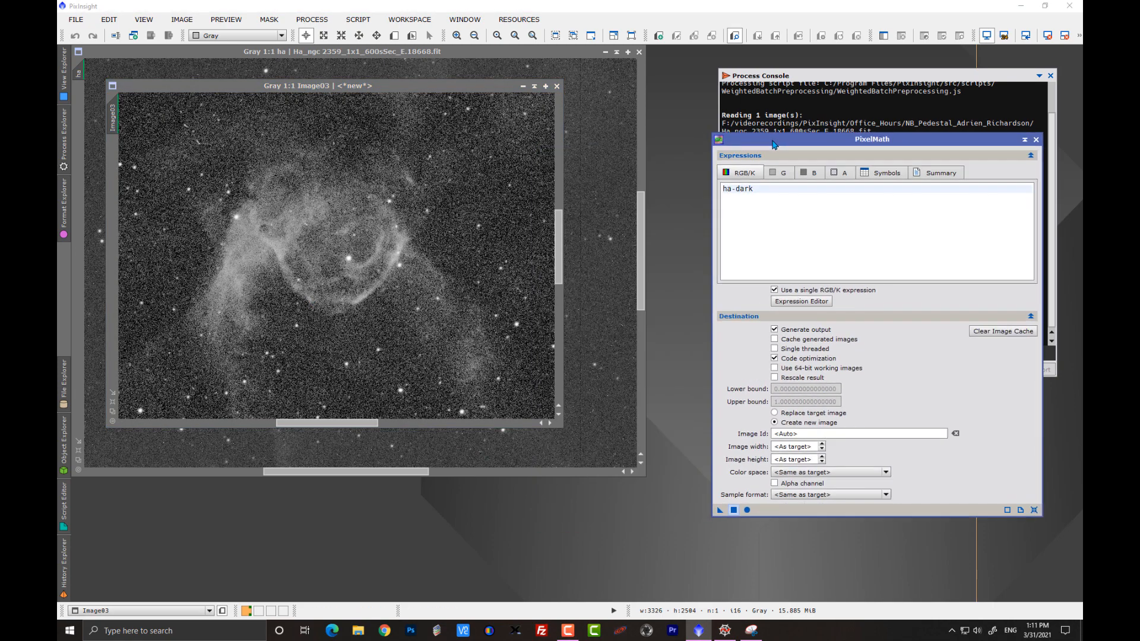
click(113, 409)
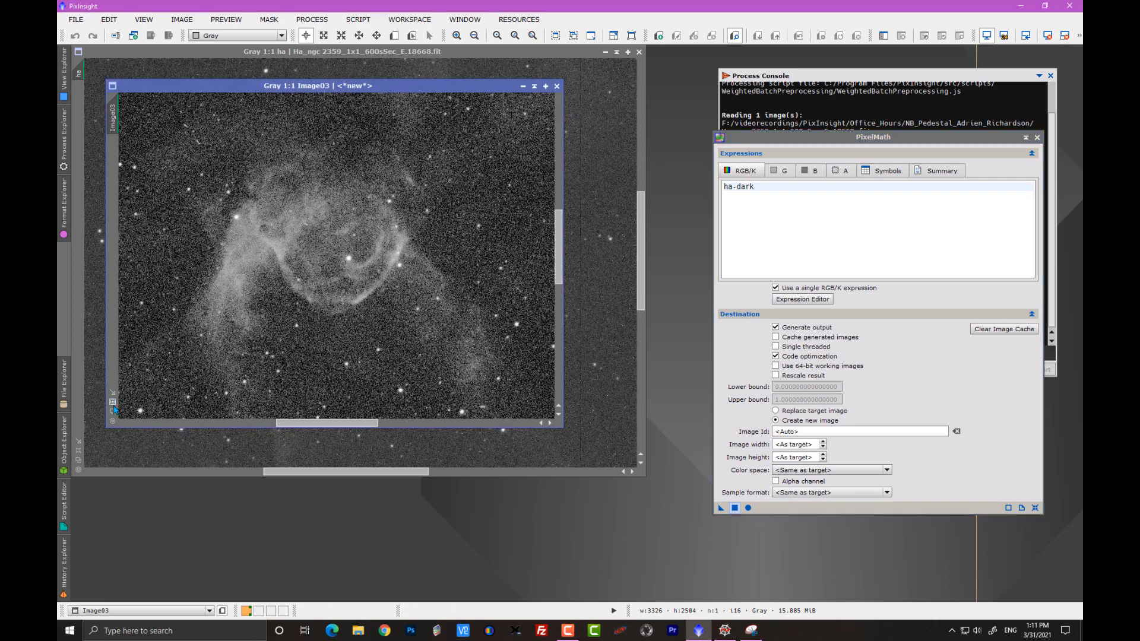
scroll(389, 364, up, 3)
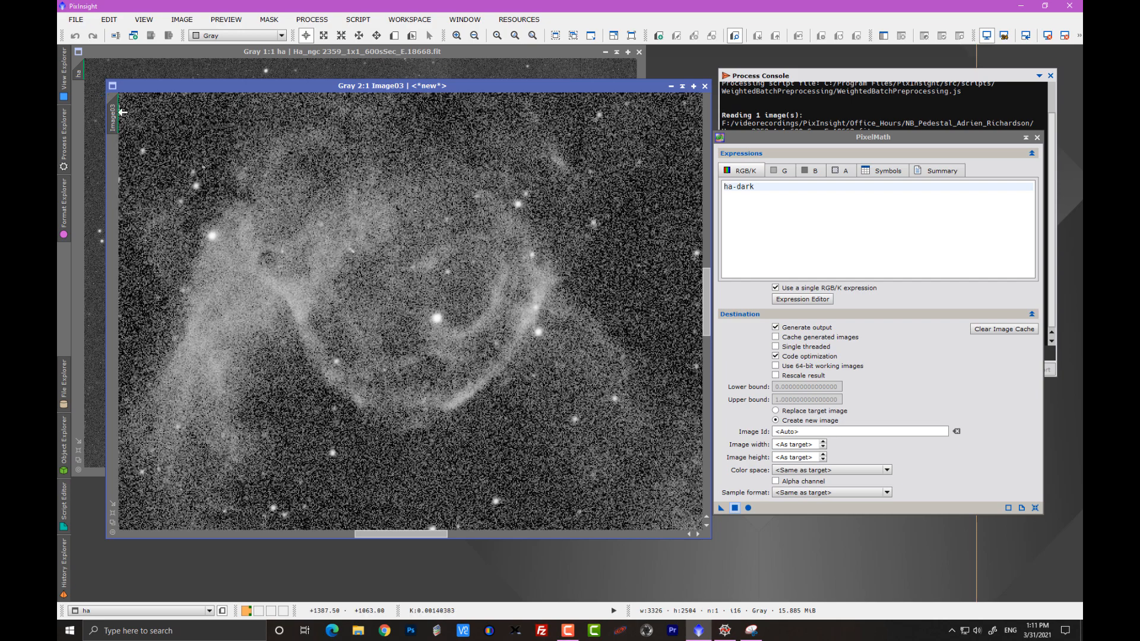
Match the ha image's zoom and framing to the dark-subtracted image and stack both windows exactly over each other
drag(102, 109, 86, 65)
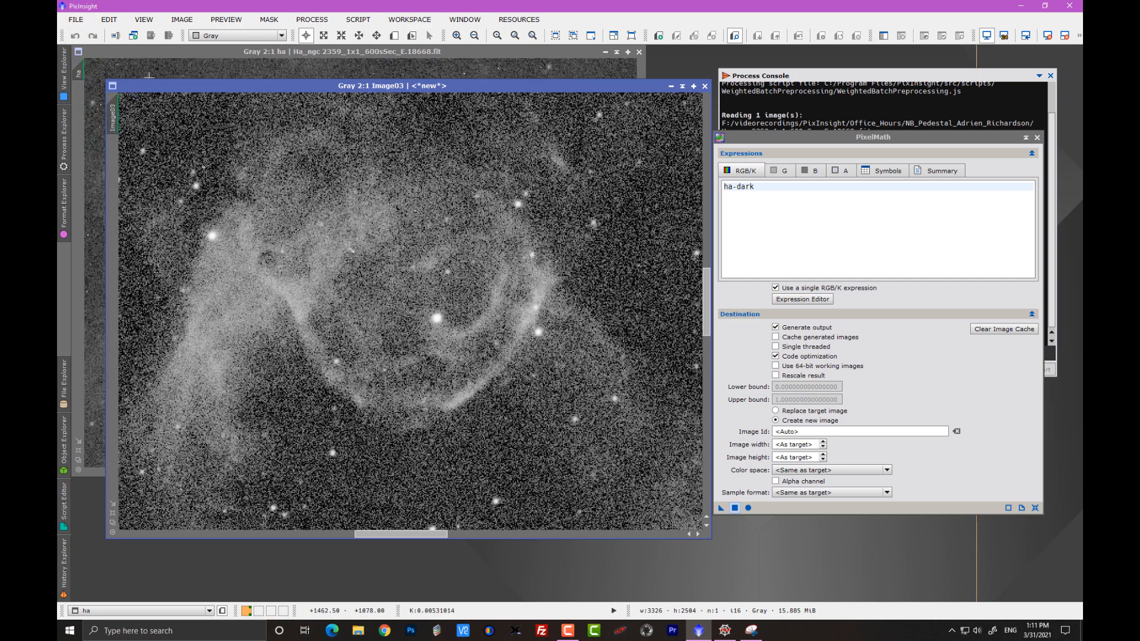
drag(154, 57, 187, 92)
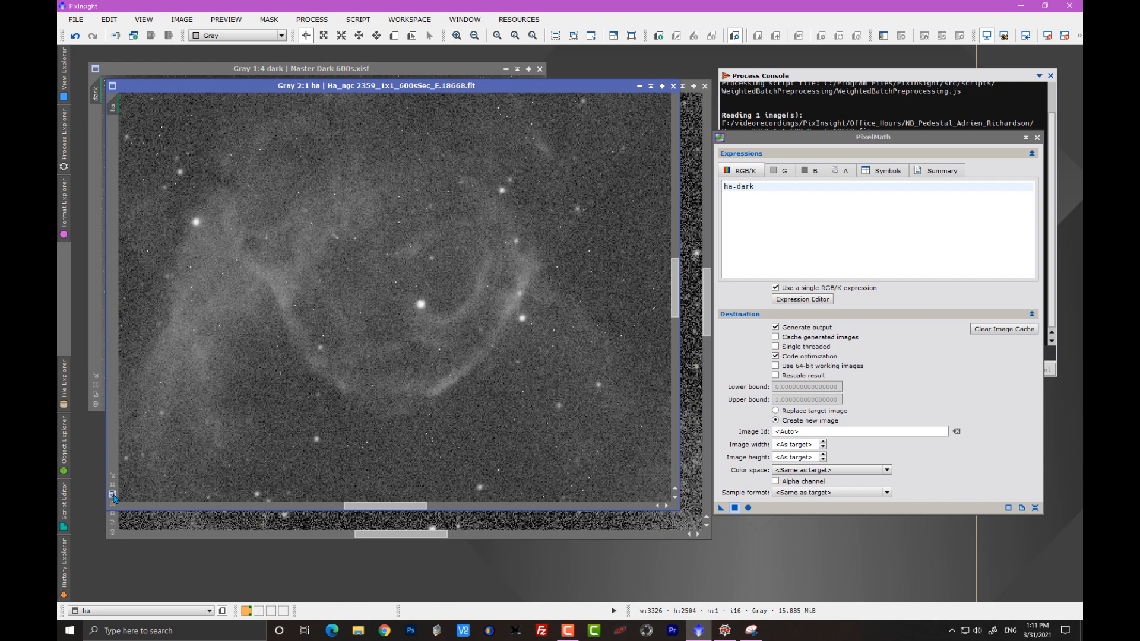
click(113, 485)
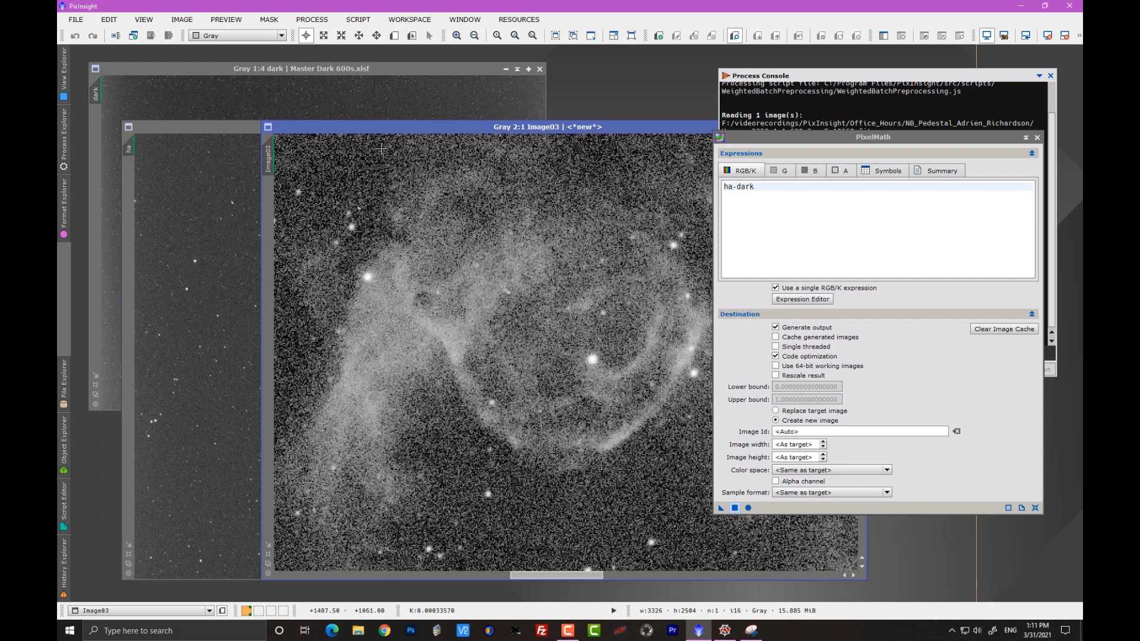
drag(272, 155, 133, 154)
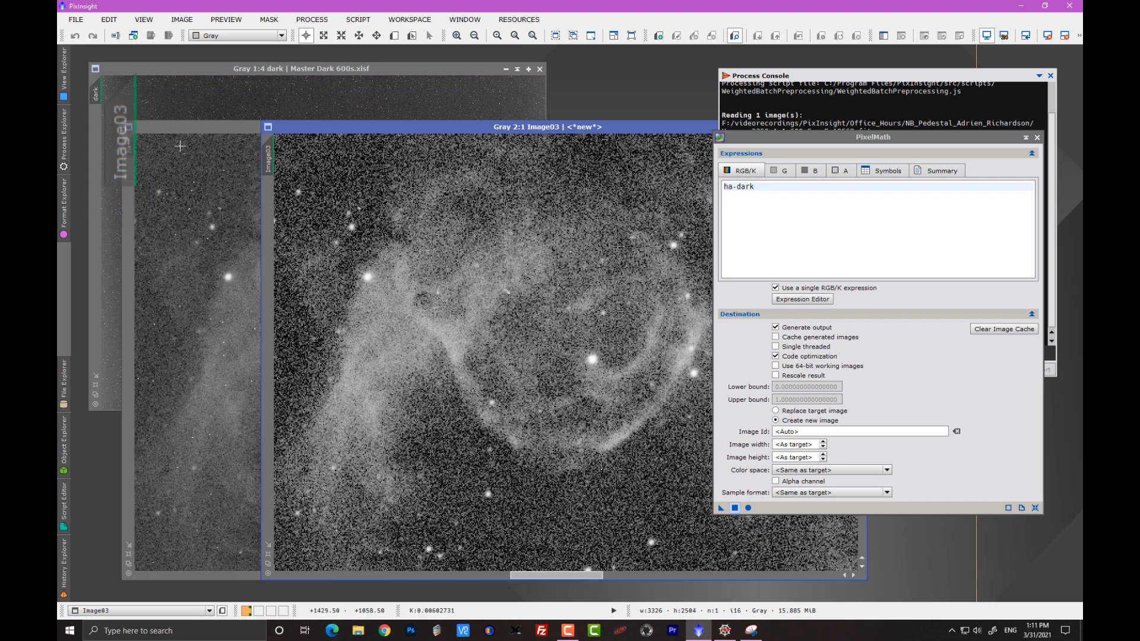
drag(330, 135, 191, 135)
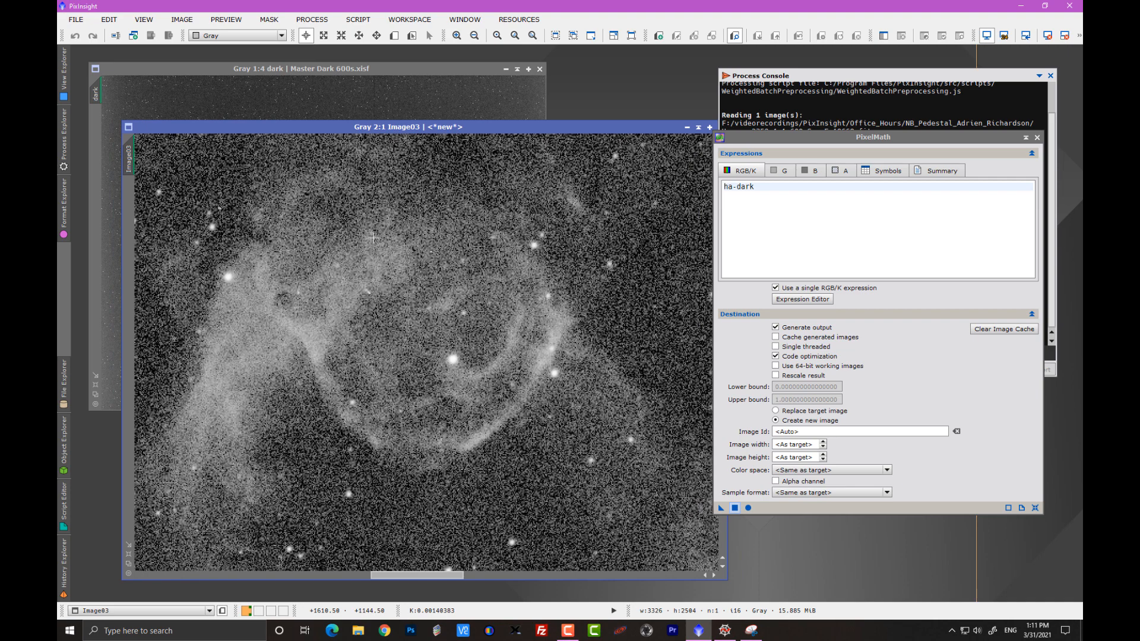
Blink repeatedly between the ha frame and the dark-subtracted image to compare their noise and background
key(ctrl+Page_Down)
key(ctrl+Page_Down)
key(ctrl+Page_Down)
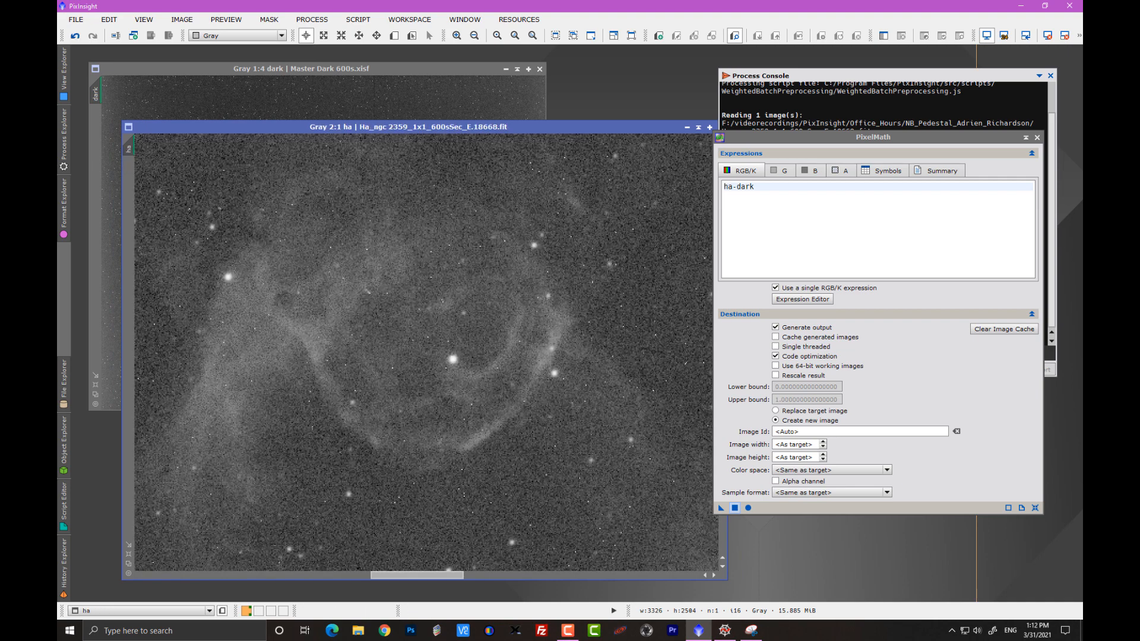
key(ctrl+Page_Down)
key(ctrl+Page_Down)
key(ctrl+Page_Down)
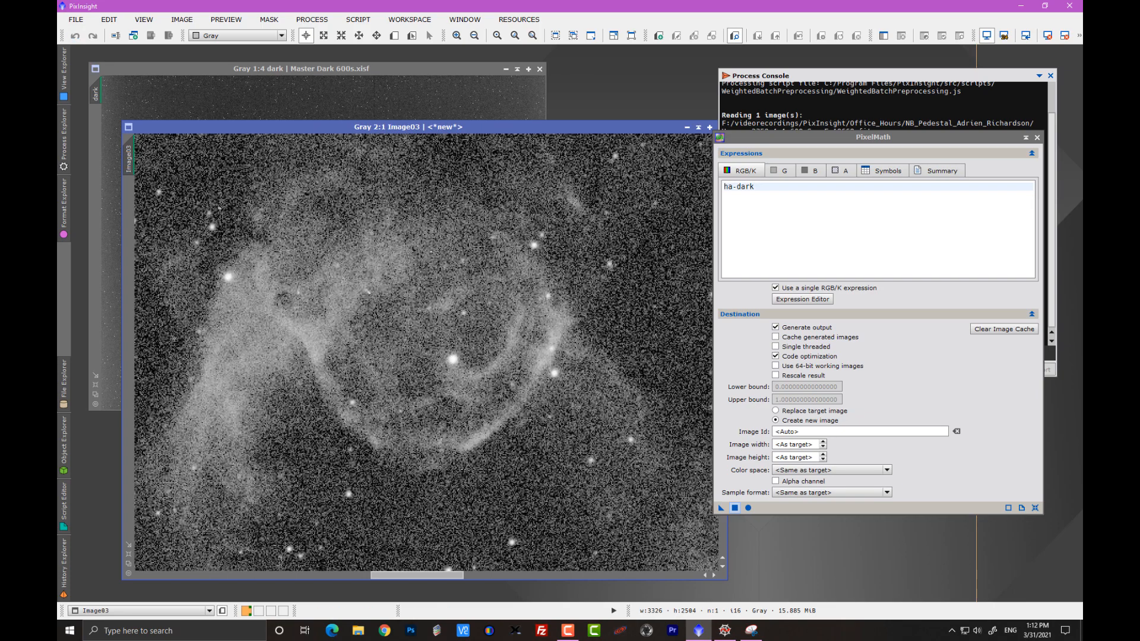
key(ctrl+Page_Down)
key(ctrl+Page_Down)
key(ctrl+Page_Down)
key(ctrl+Page_Down)
Zoom the dark-subtracted image to 5:1 near the nebula's bright edge and read the values of its darkest pixels
scroll(479, 455, down, 2)
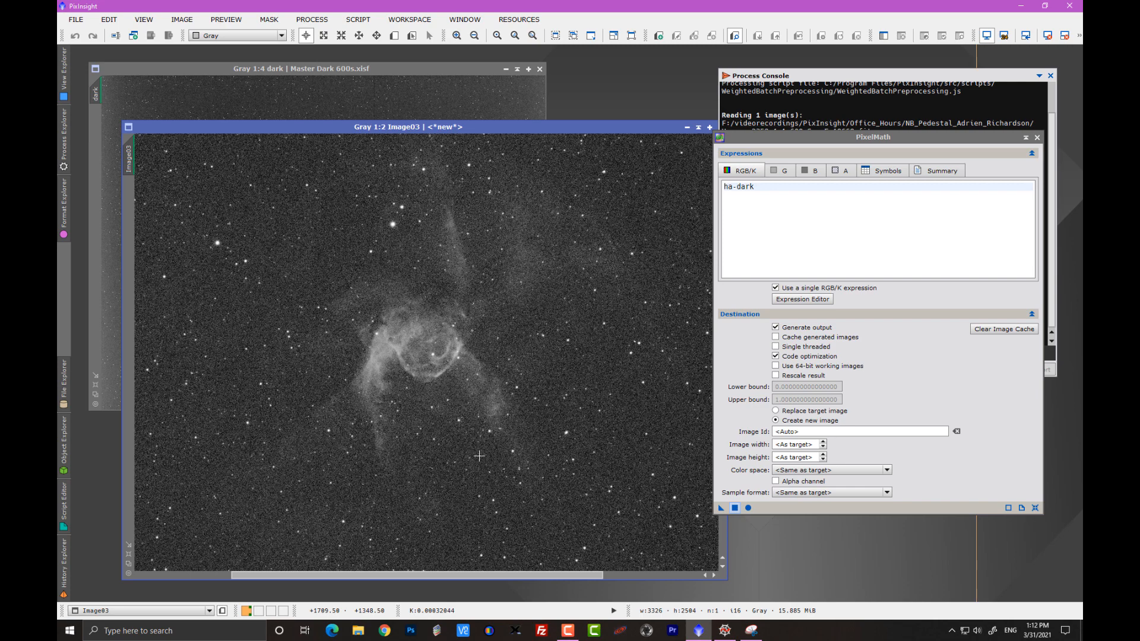
scroll(440, 328, up, 2)
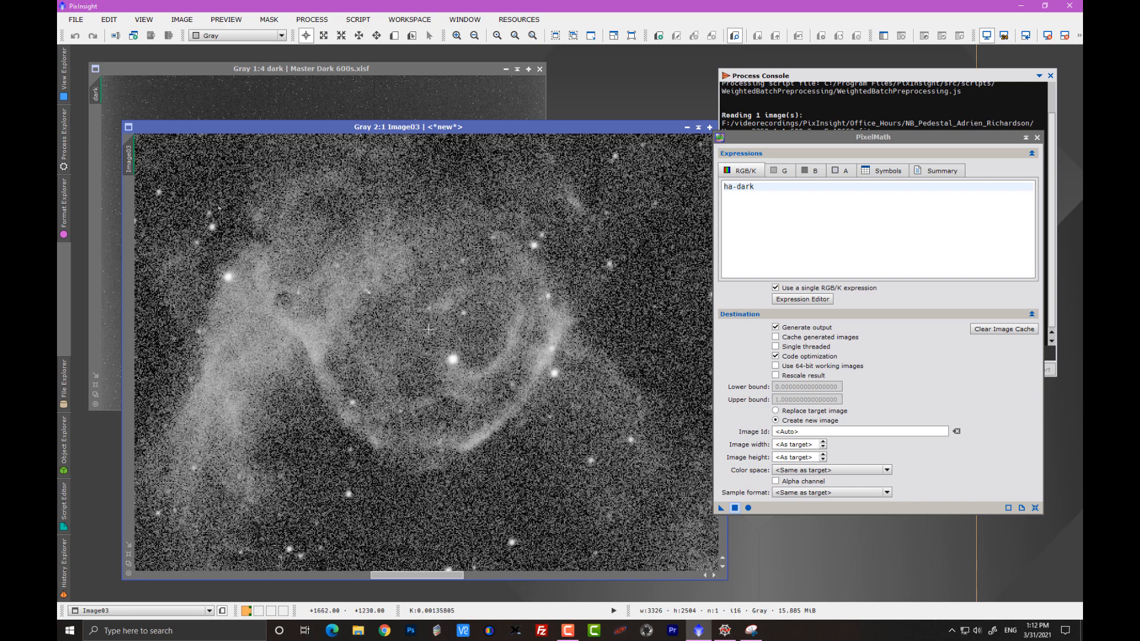
scroll(422, 302, up, 1)
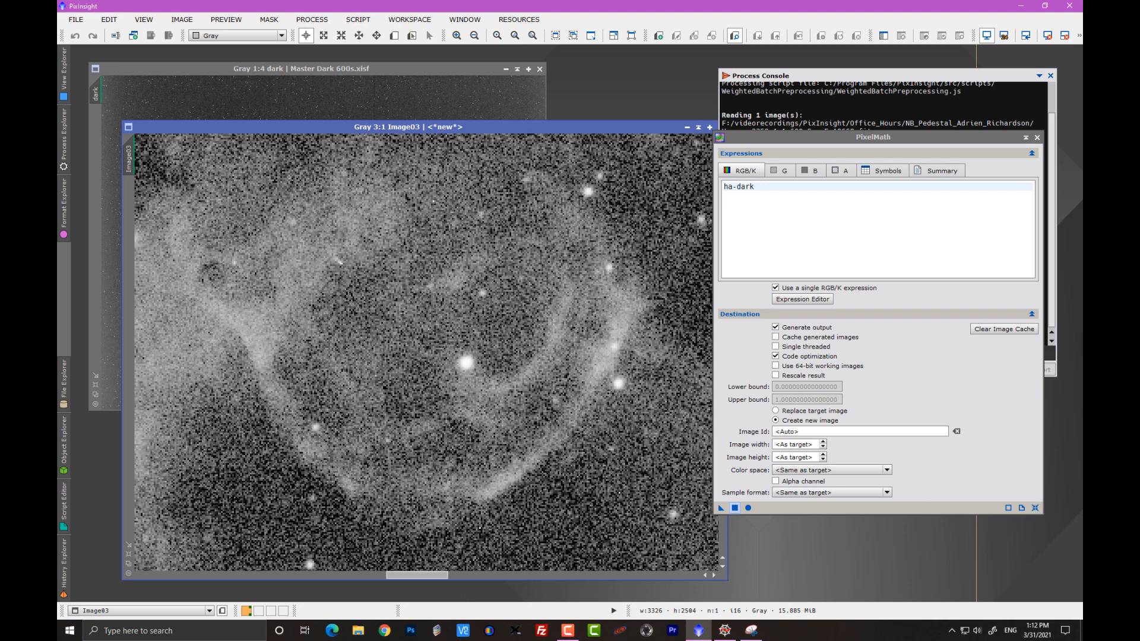
drag(221, 343, 468, 271)
scroll(467, 271, up, 2)
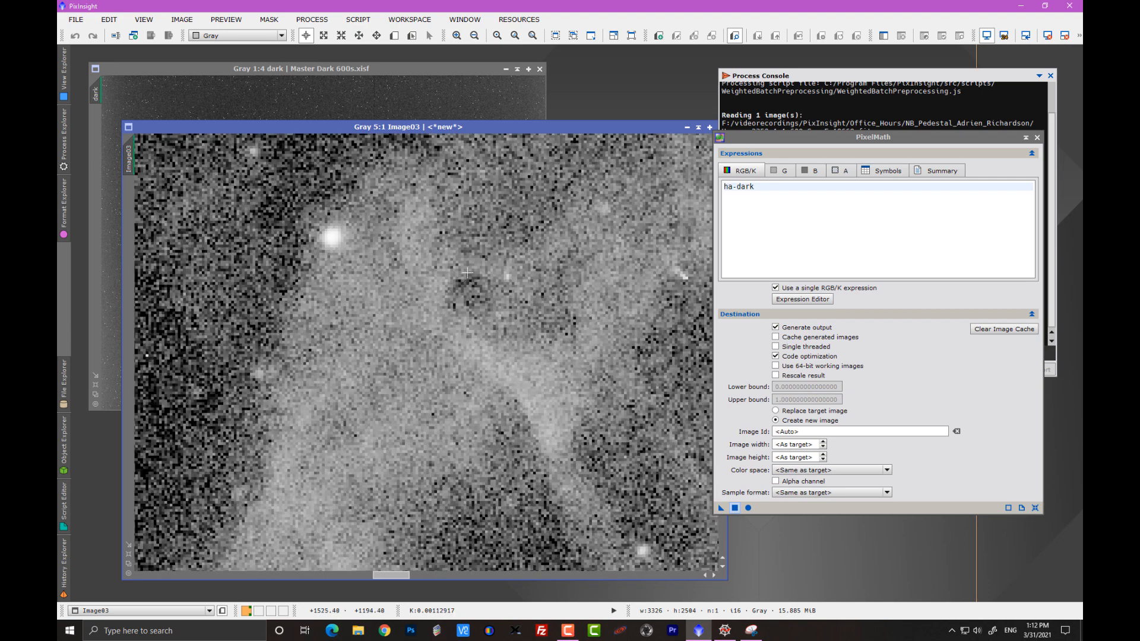
drag(507, 227, 510, 216)
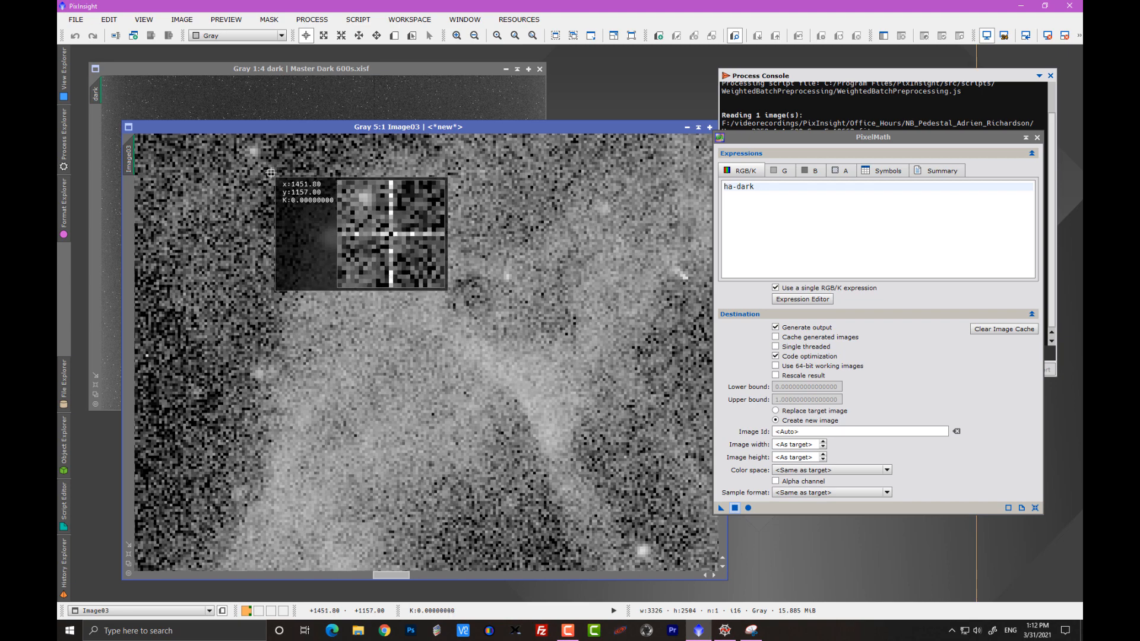
Replace the PixelMath expression with iif($T==0,1,$T) and show the dark-subtracted image at 1:1
drag(271, 173, 272, 177)
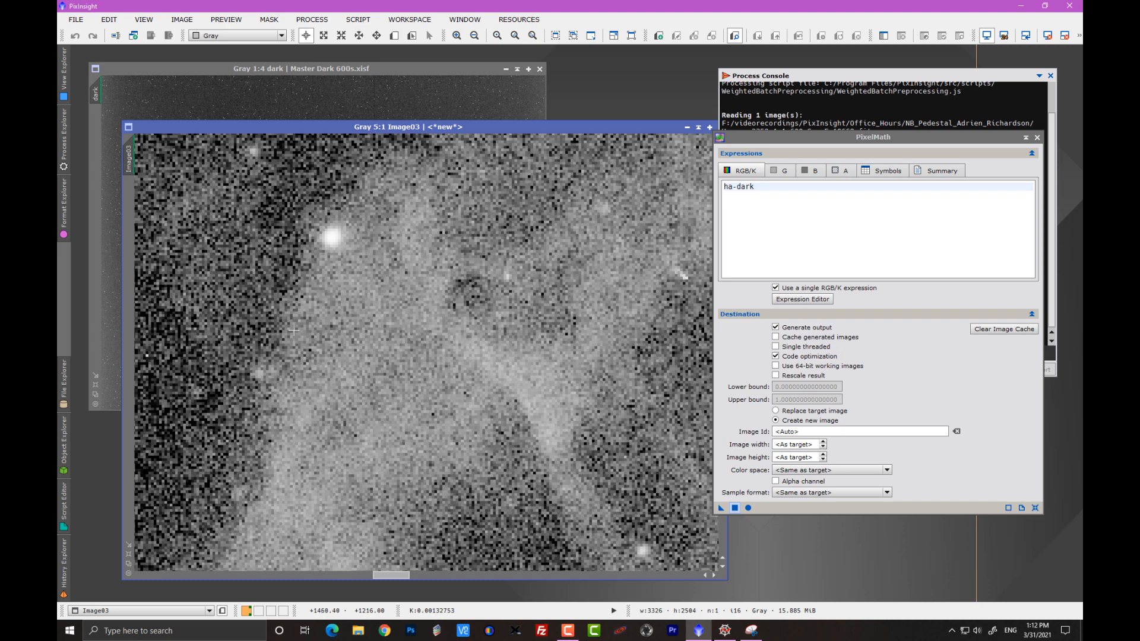
click(769, 189)
drag(721, 188, 755, 188)
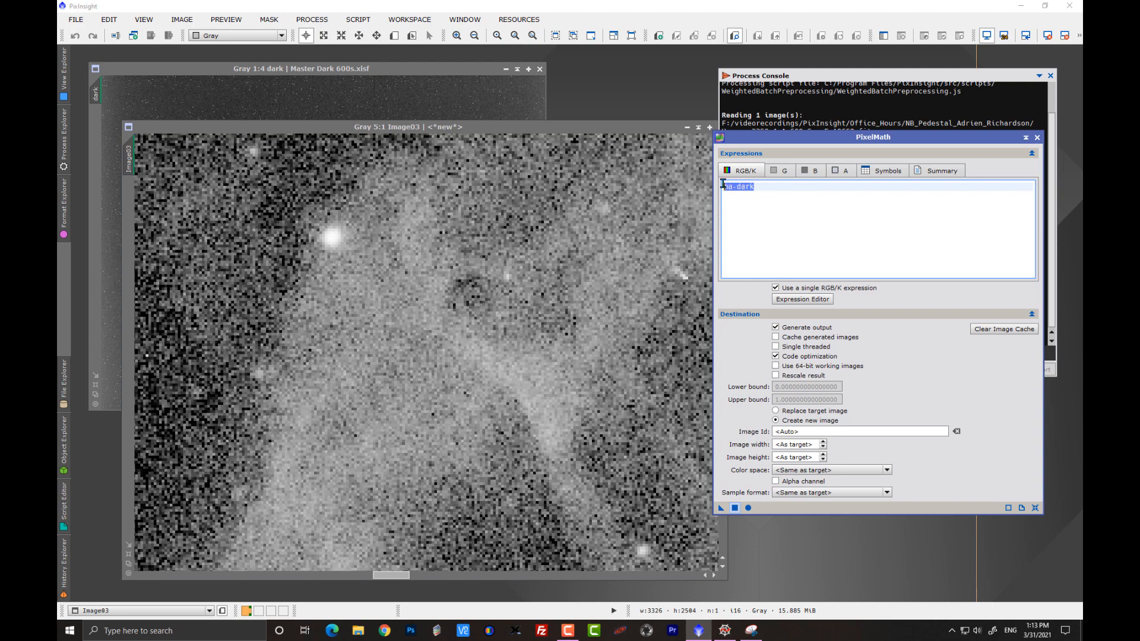
click(493, 304)
scroll(493, 303, down, 4)
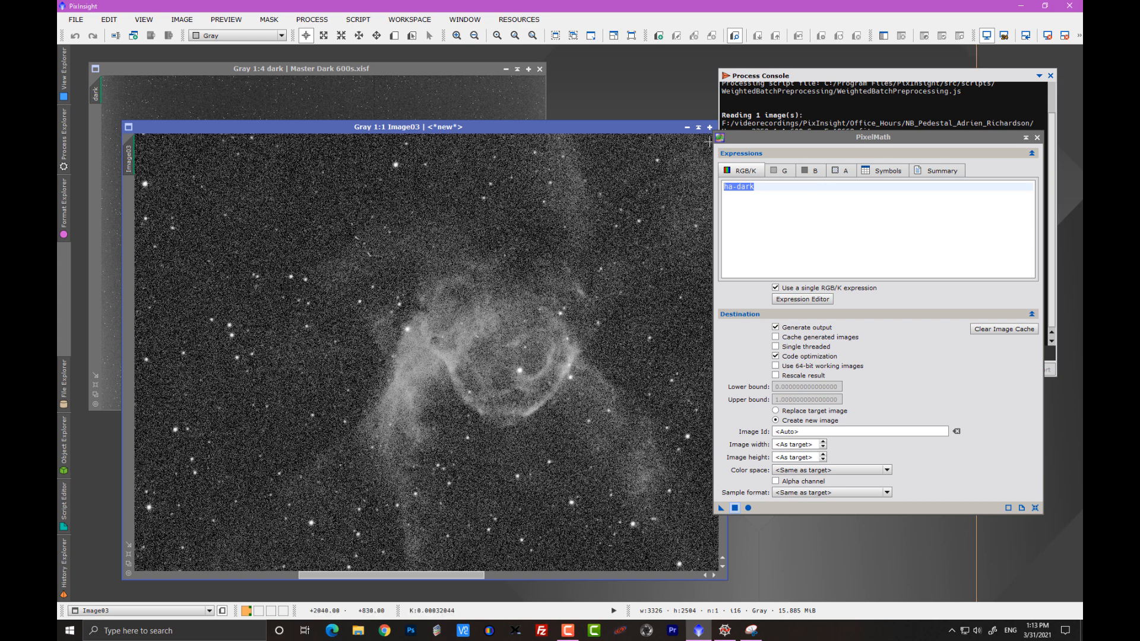
drag(767, 188, 718, 191)
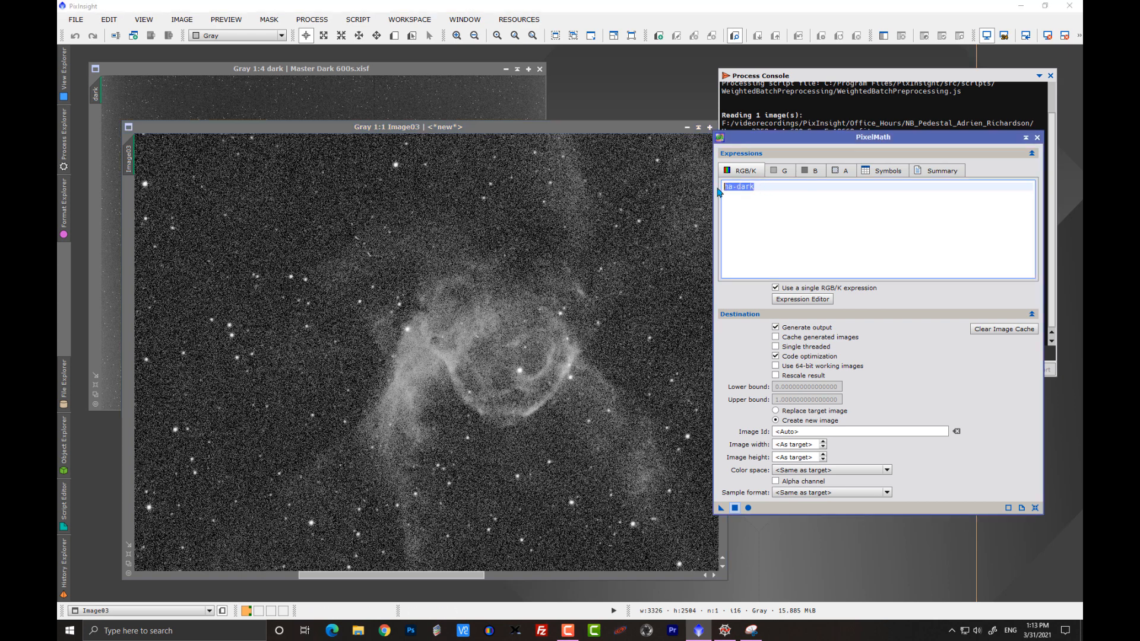
text(iif($T==0,1,$T))
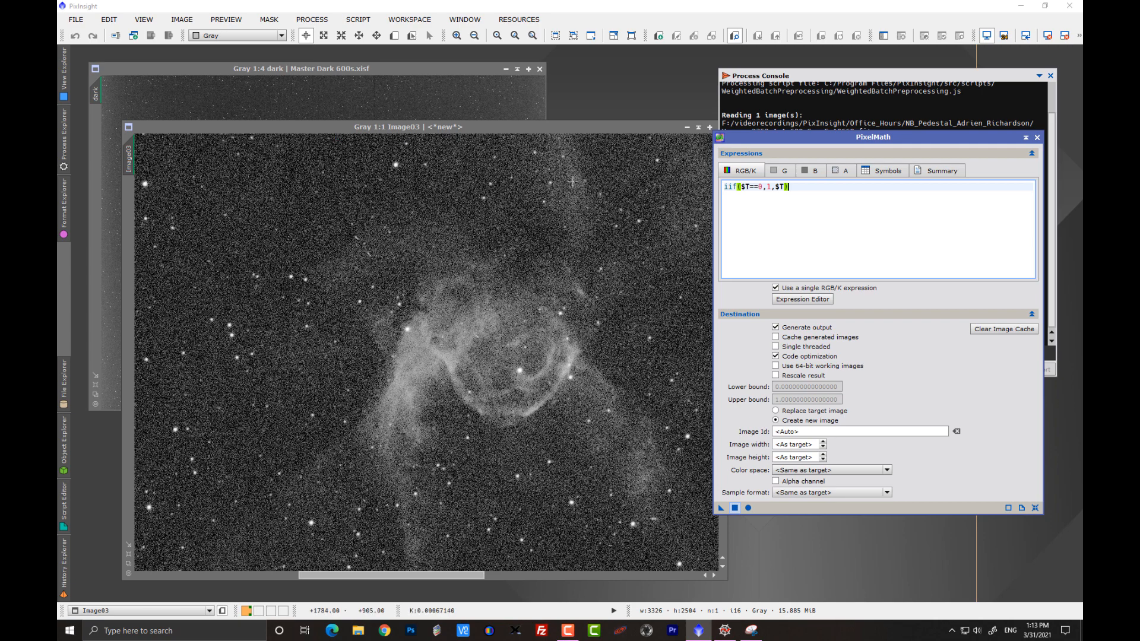
Move the dark-subtracted image window clear of PixelMath and convert the image to RGB color
drag(216, 127, 183, 94)
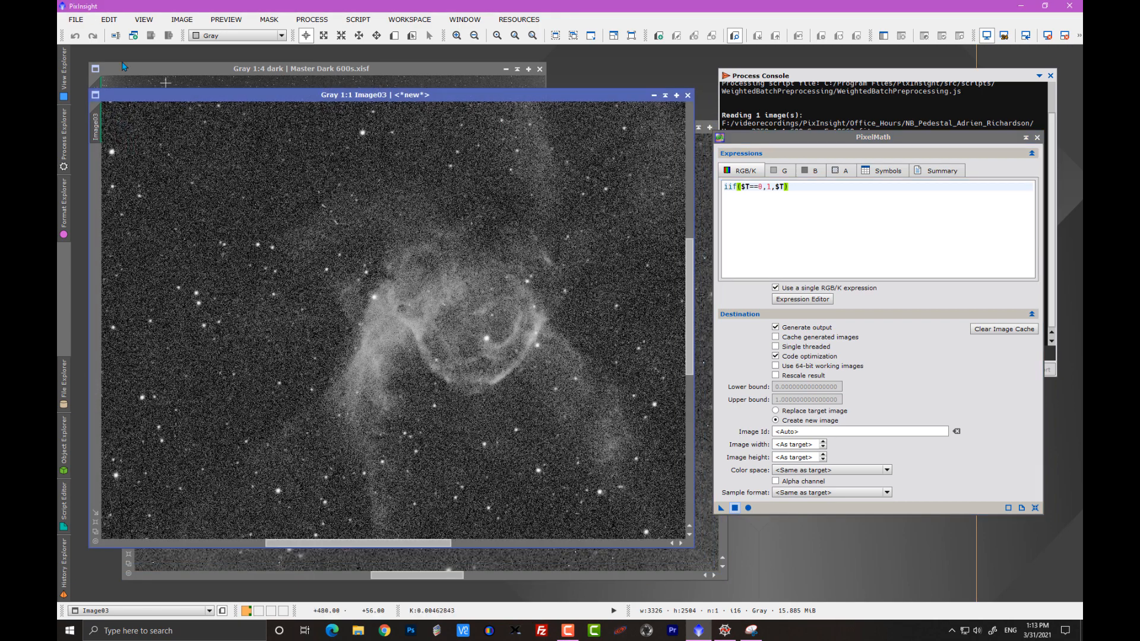
click(143, 20)
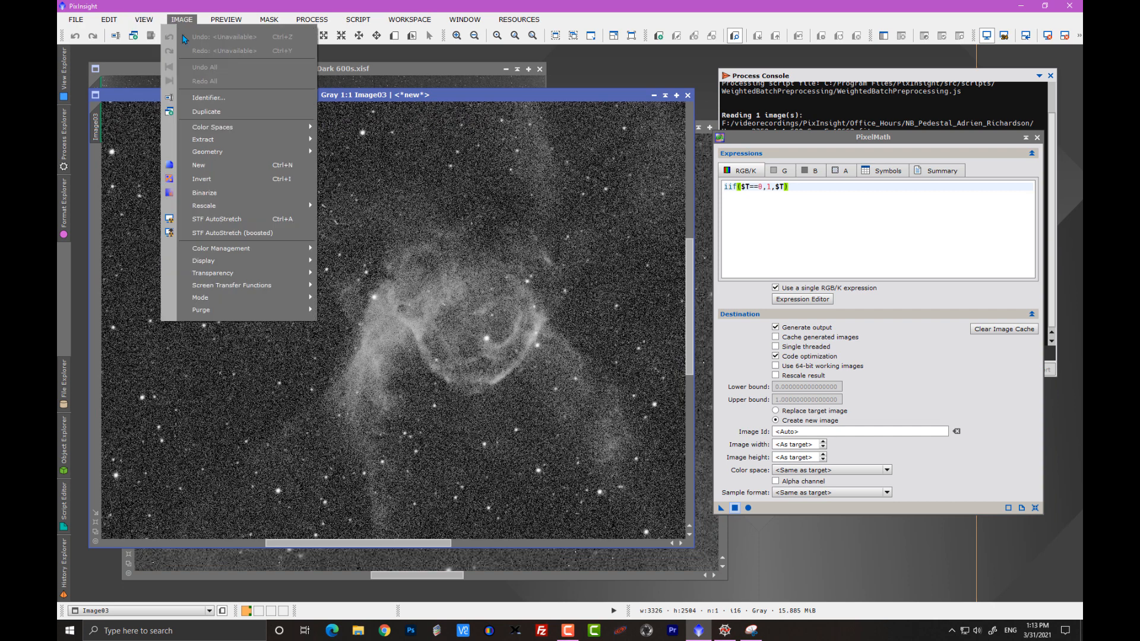
mouse_move(284, 152)
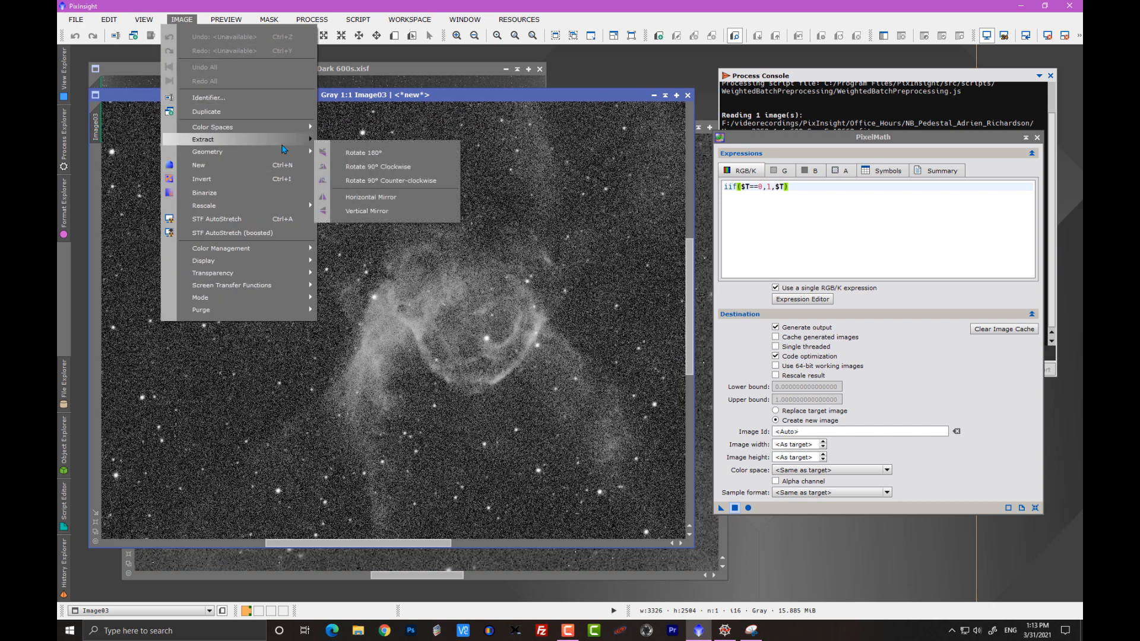
mouse_move(290, 128)
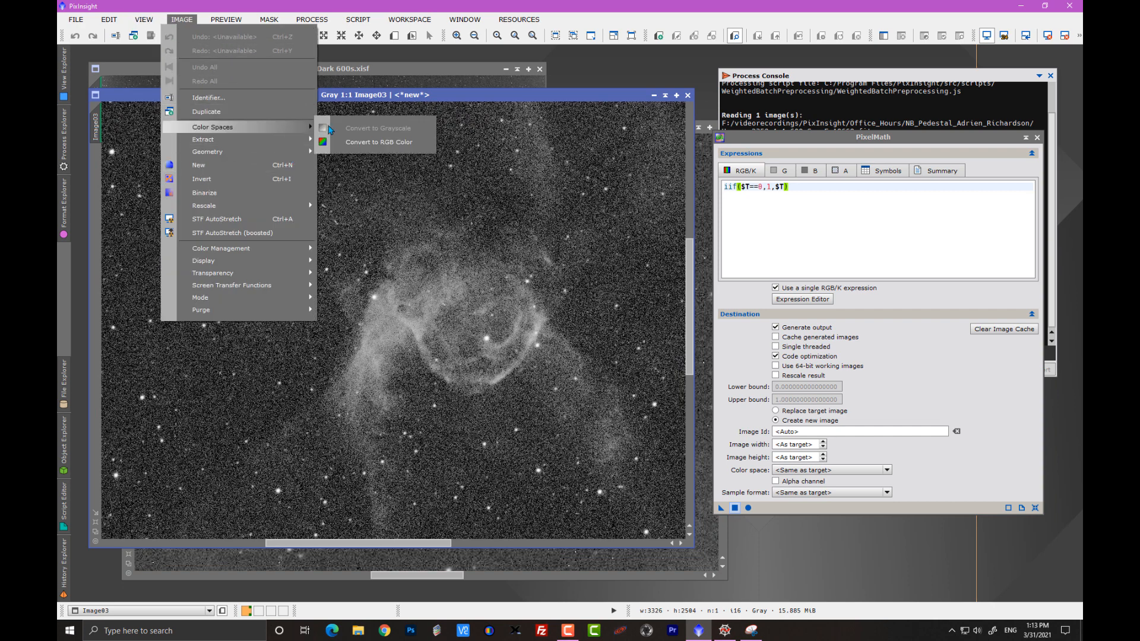
click(356, 143)
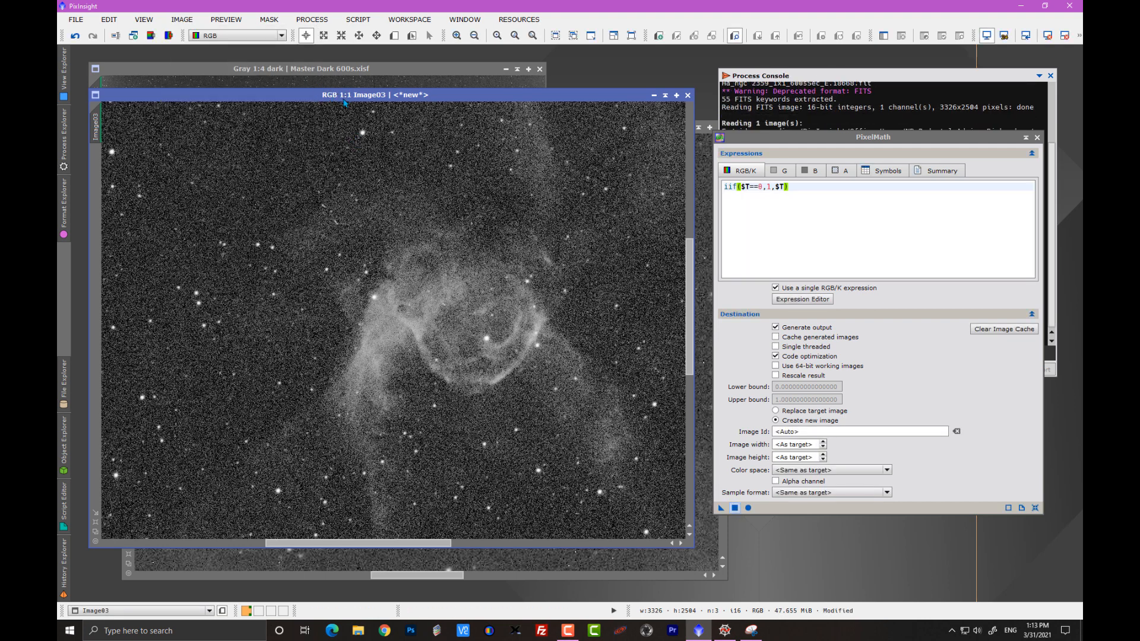
Use separate channel expressions, with iif($T==0,1,$T) for red and $T for green, and apply PixelMath to Image03, replacing the target image
drag(789, 187, 725, 186)
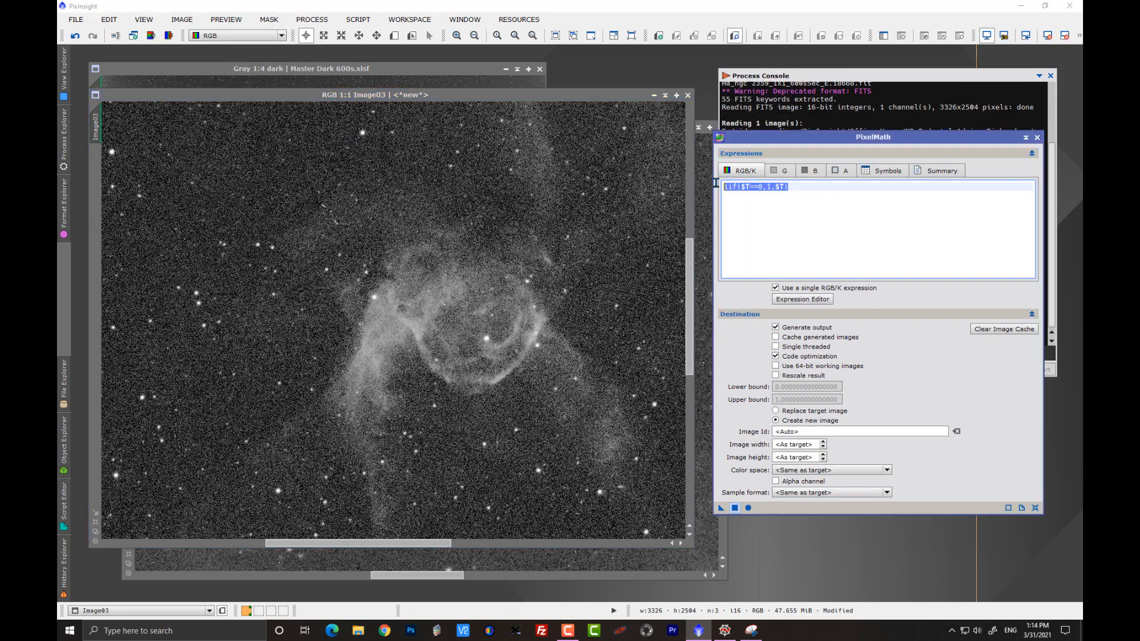
click(775, 288)
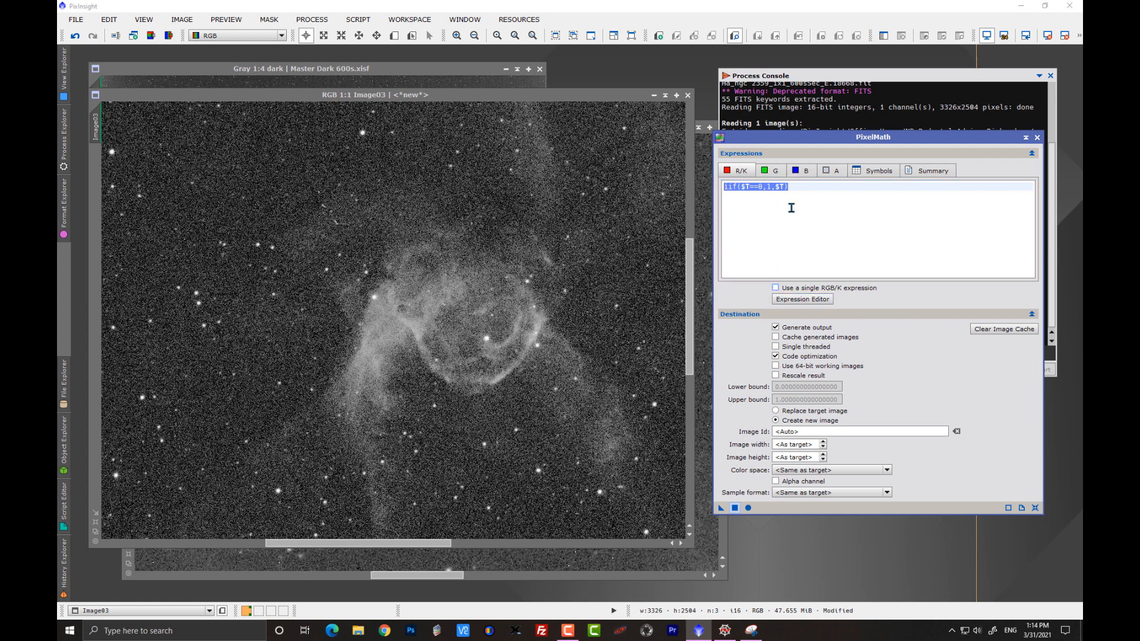
click(773, 170)
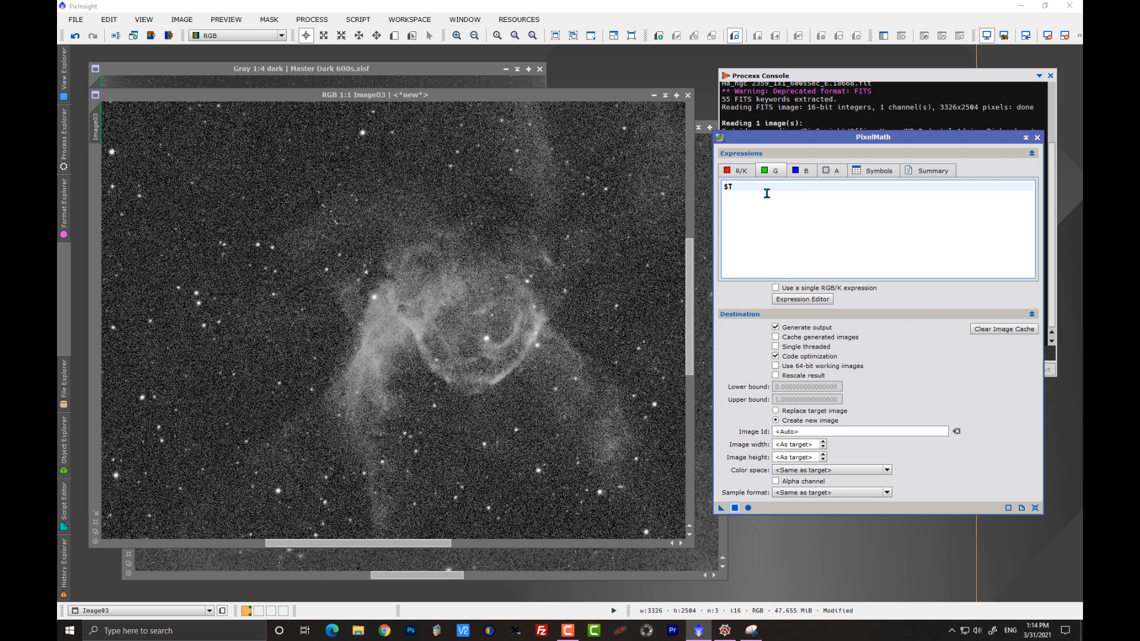
click(801, 170)
click(736, 172)
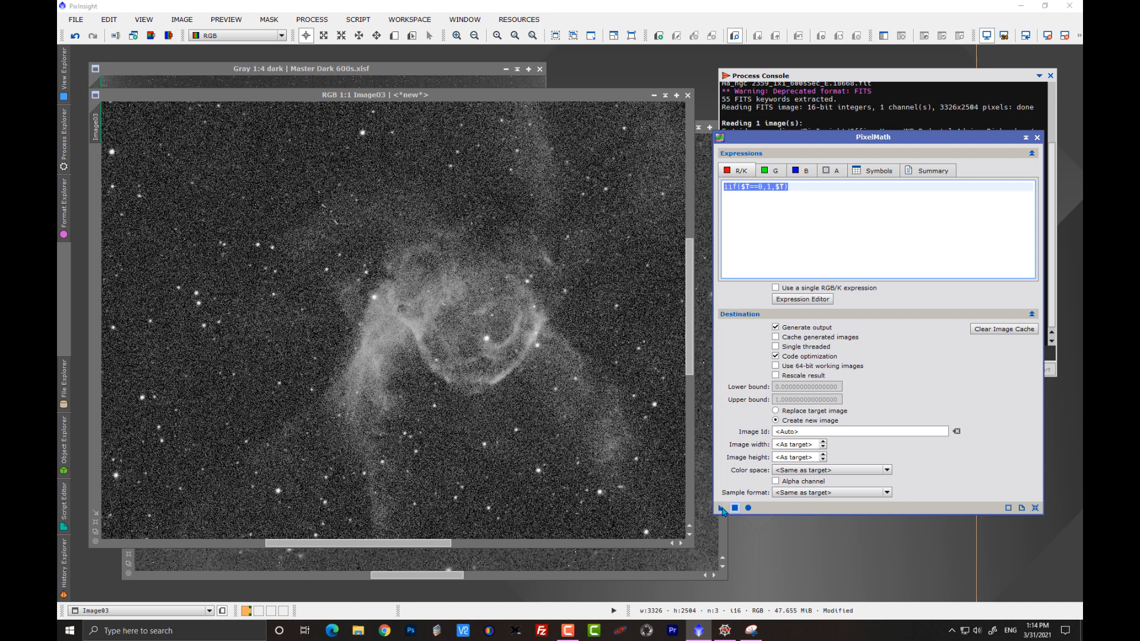
click(775, 411)
drag(722, 508, 437, 428)
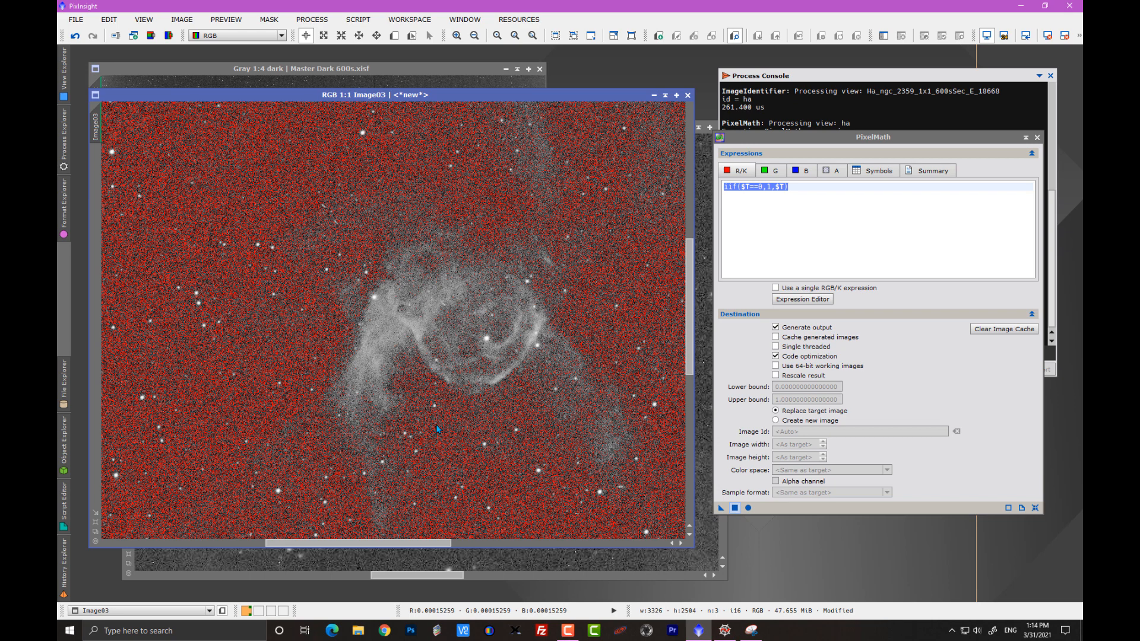
Zoom the marked image to 11:1 at the nebula's edge and read the channel values of several red pixels
drag(442, 542, 499, 543)
drag(689, 291, 689, 313)
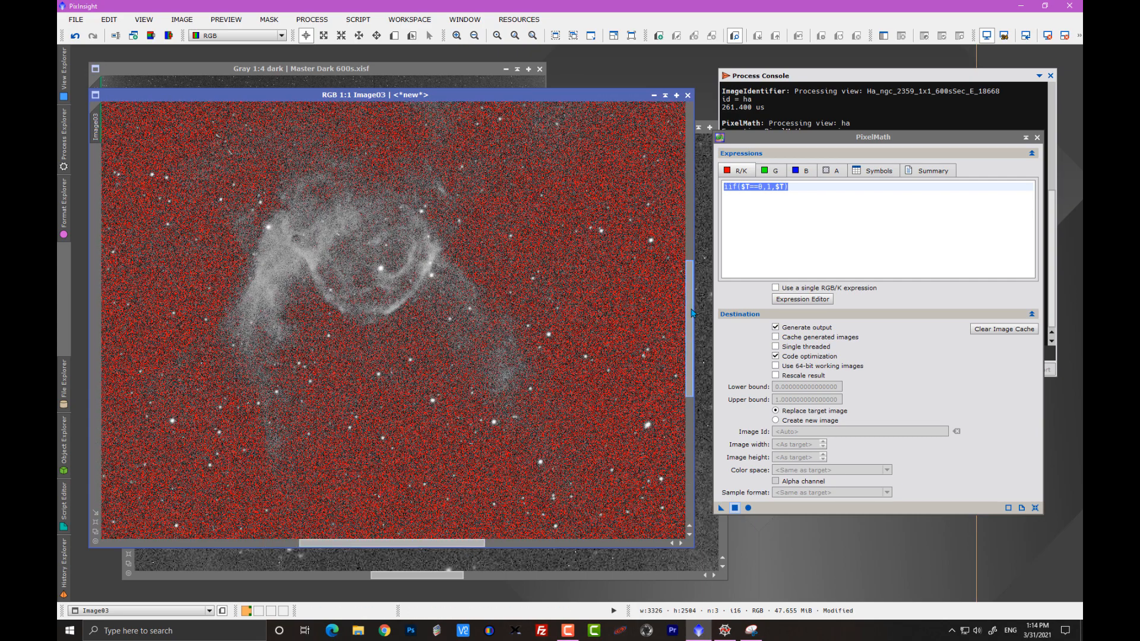
scroll(577, 319, up, 10)
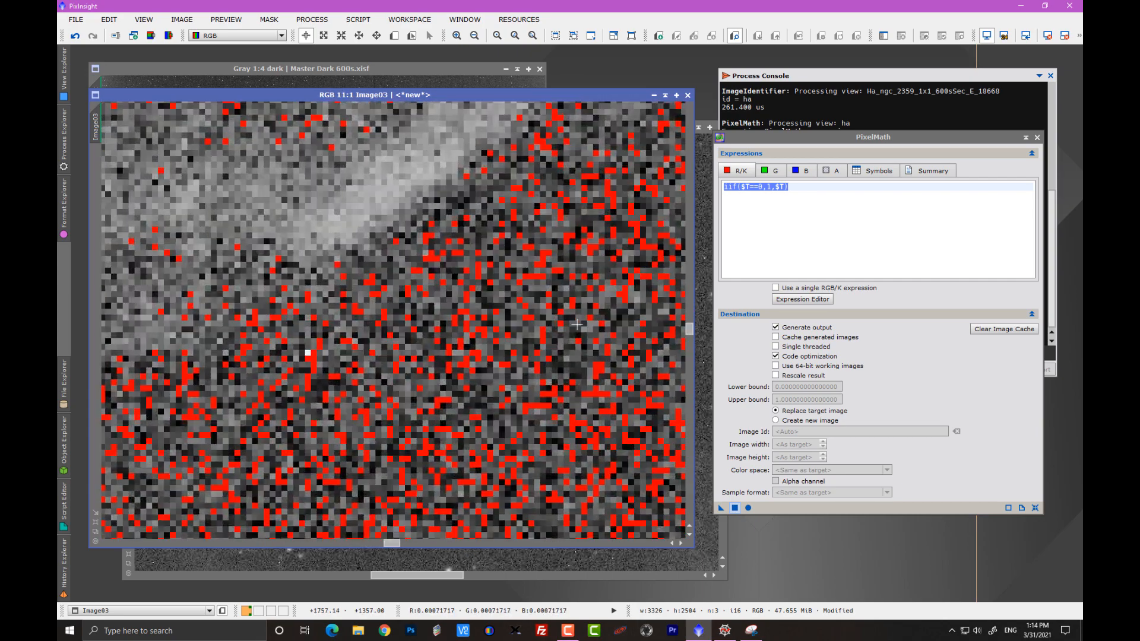
click(461, 312)
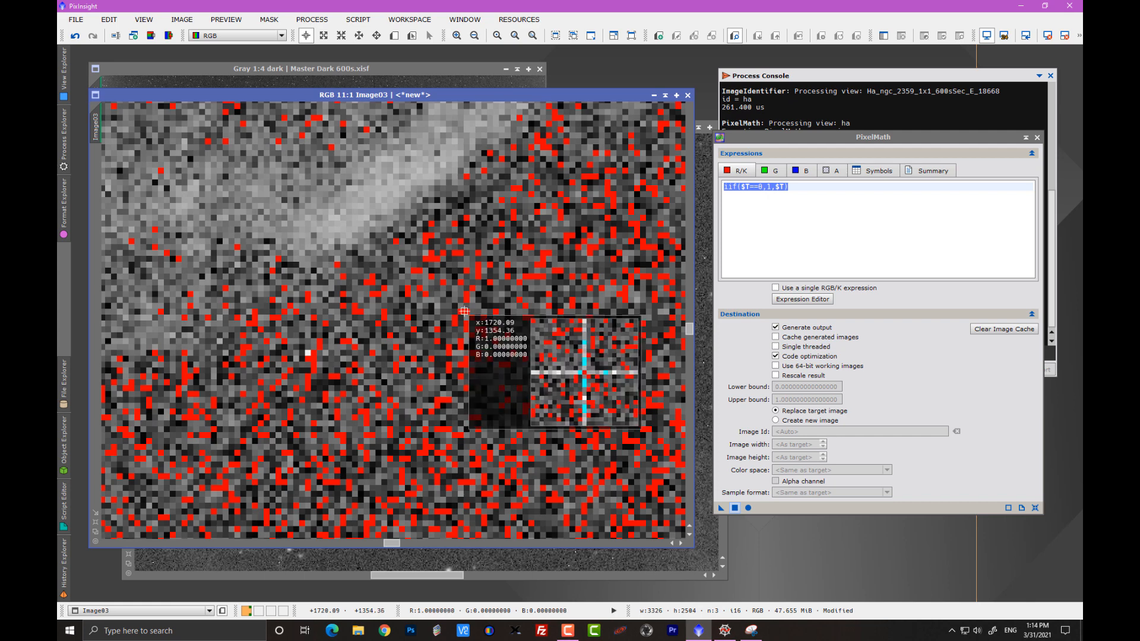
drag(461, 312, 456, 327)
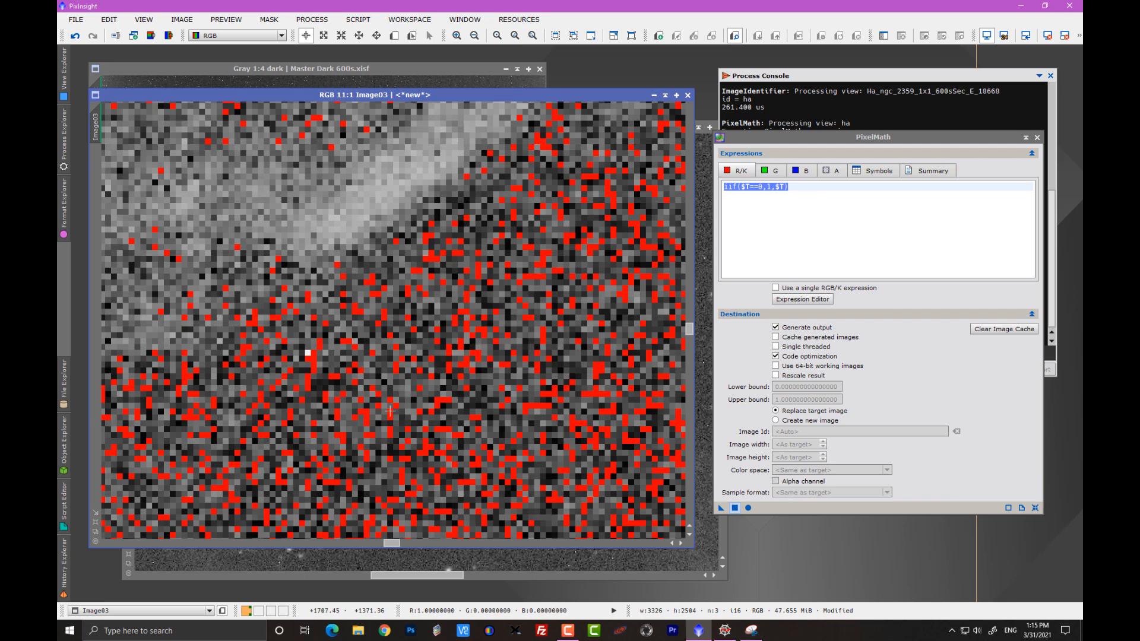
click(455, 317)
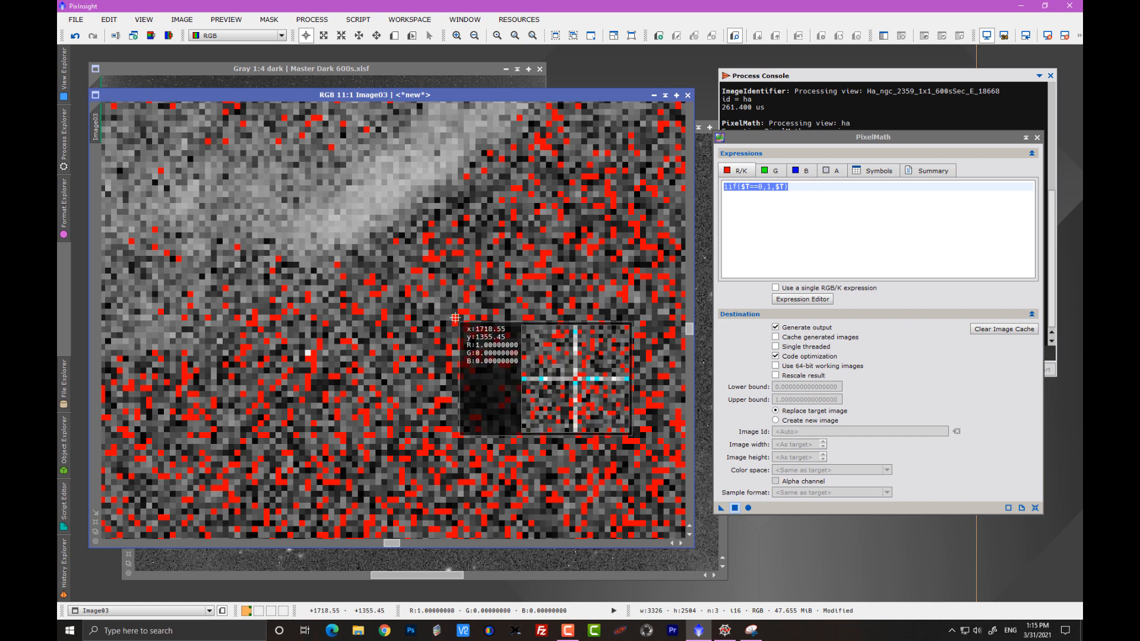
drag(455, 317, 454, 329)
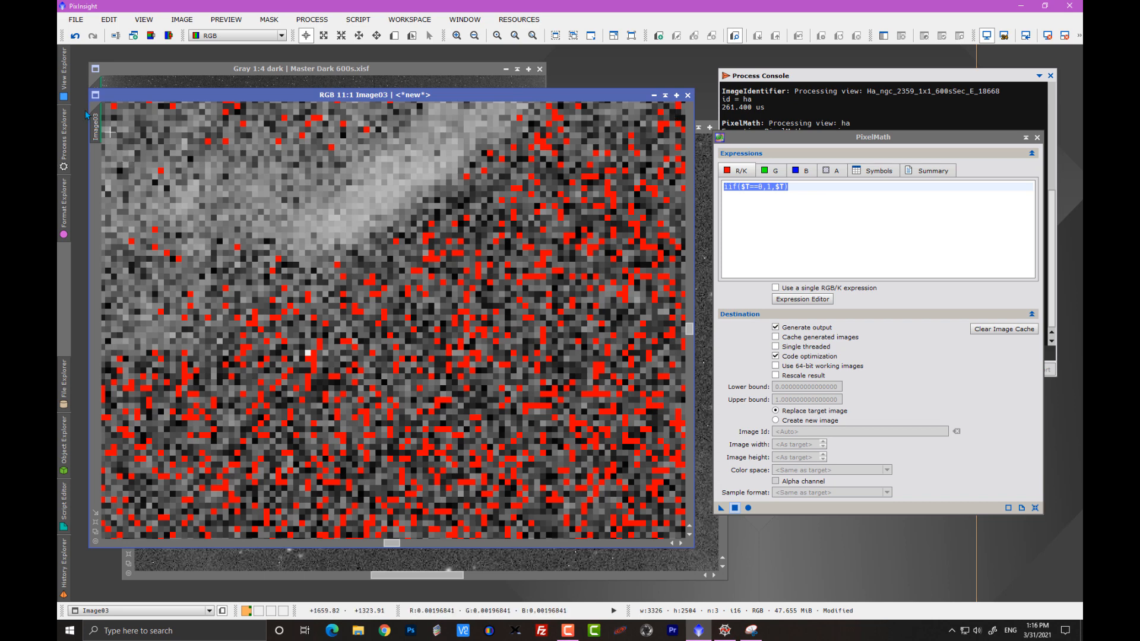
Undo the red marking of the zero-valued pixels and open the WeightedBatchPreprocessing script
click(75, 36)
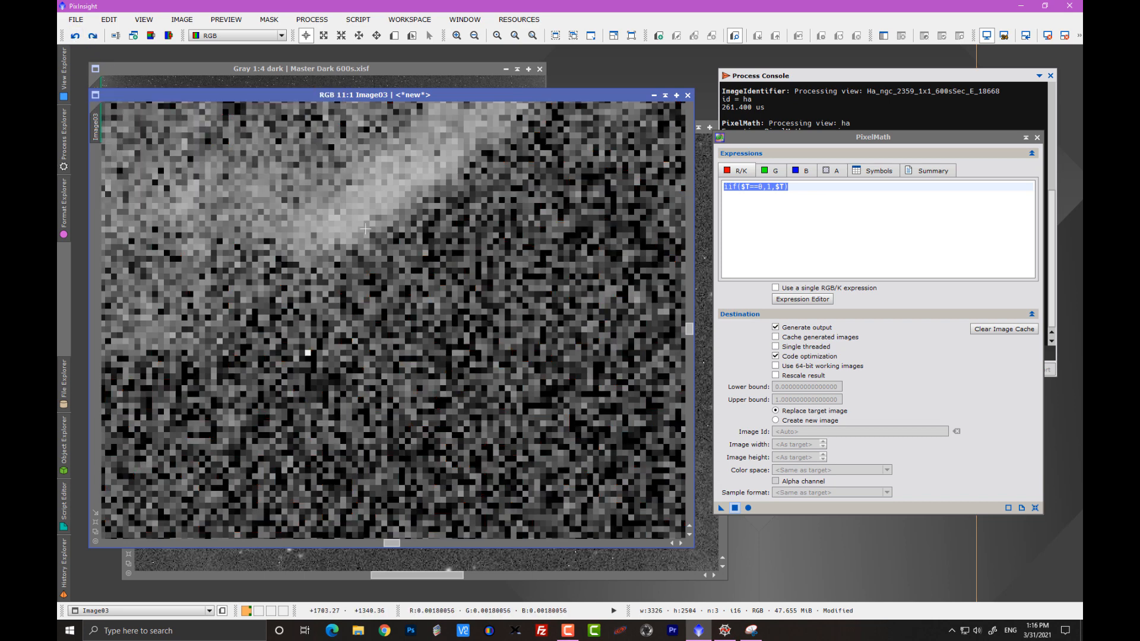
drag(378, 95, 368, 76)
click(311, 20)
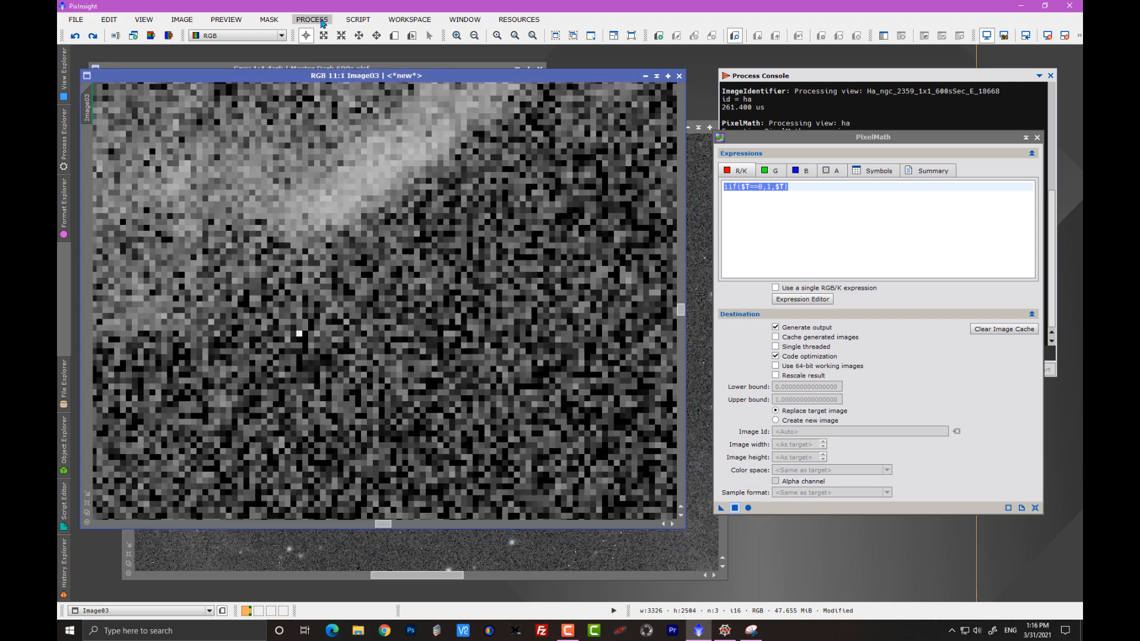
mouse_move(325, 35)
mouse_move(358, 20)
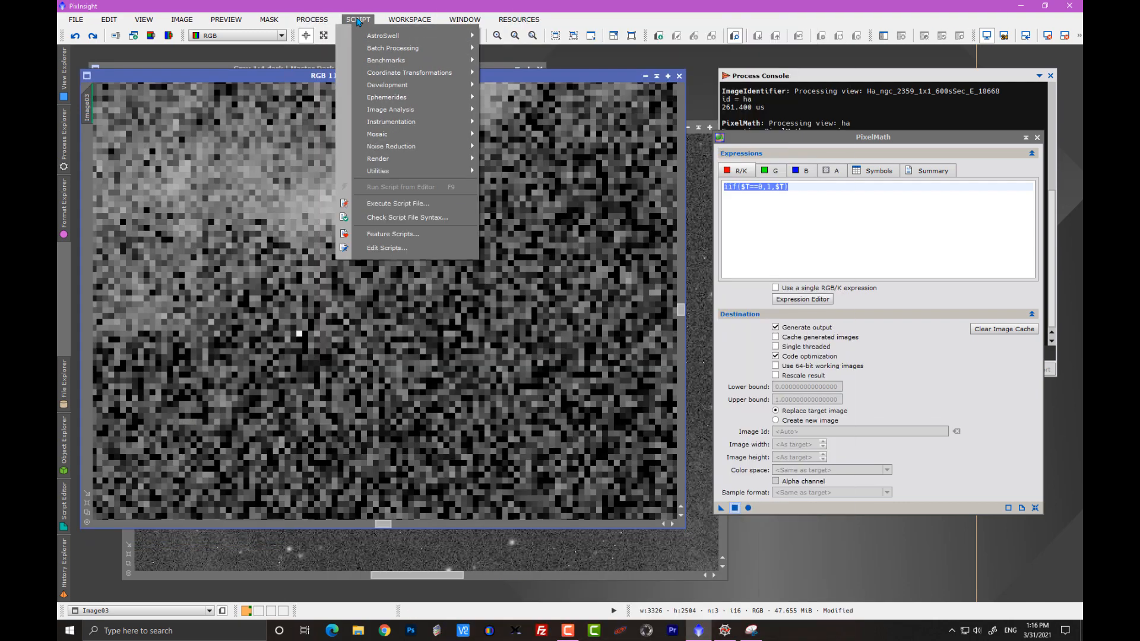
mouse_move(415, 48)
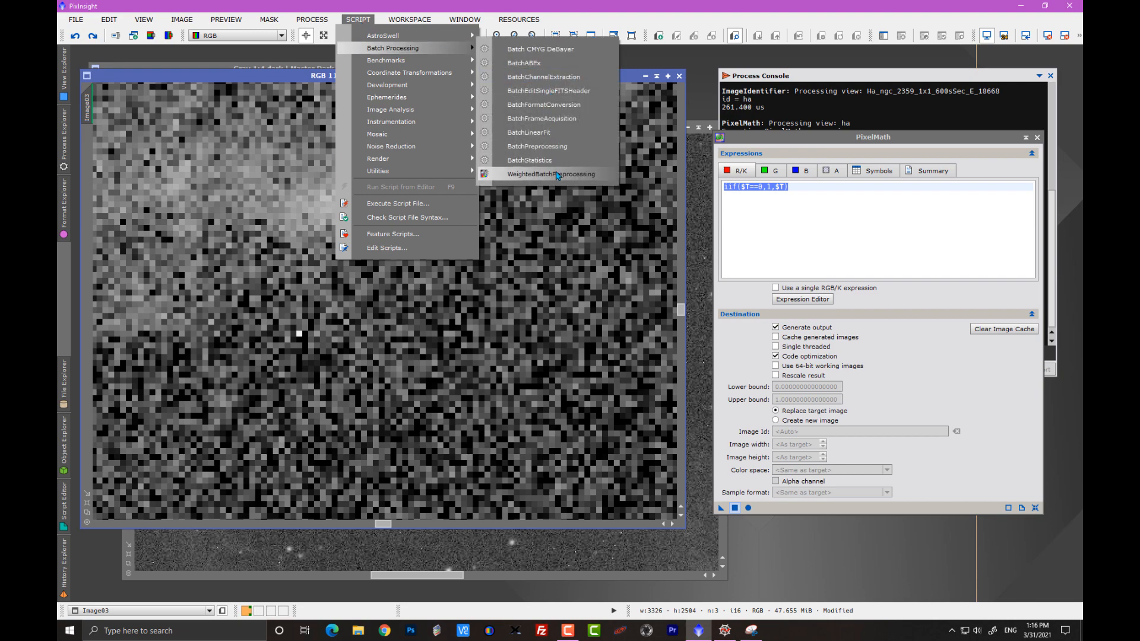
click(558, 174)
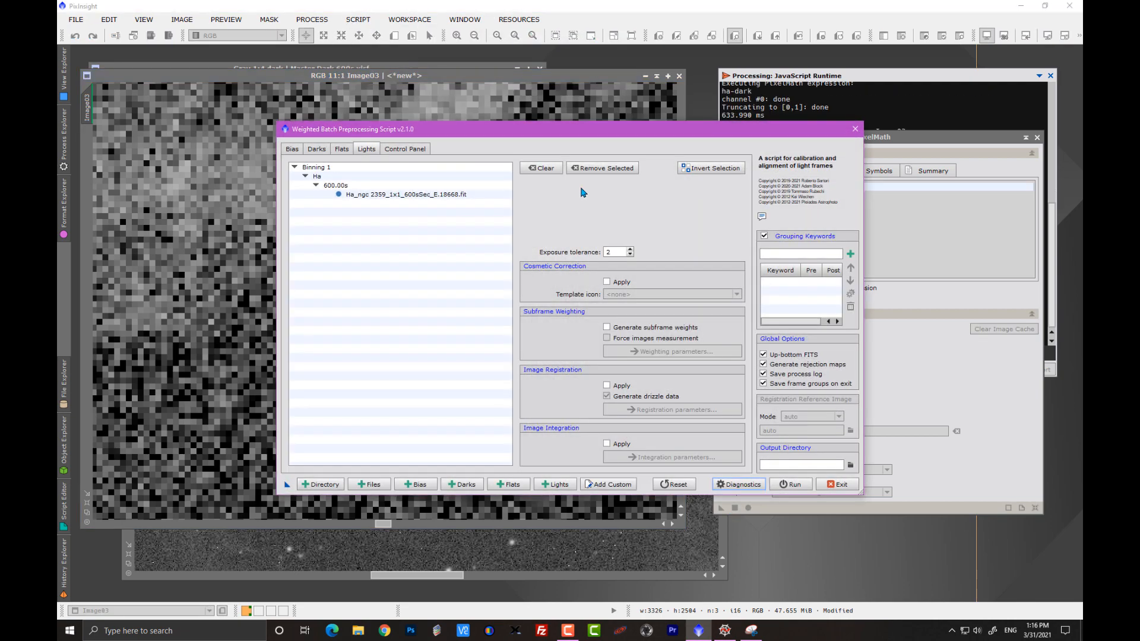
Select the 600 s Ha light group in the calibration overview and set its output pedestal to 100 DN
click(435, 198)
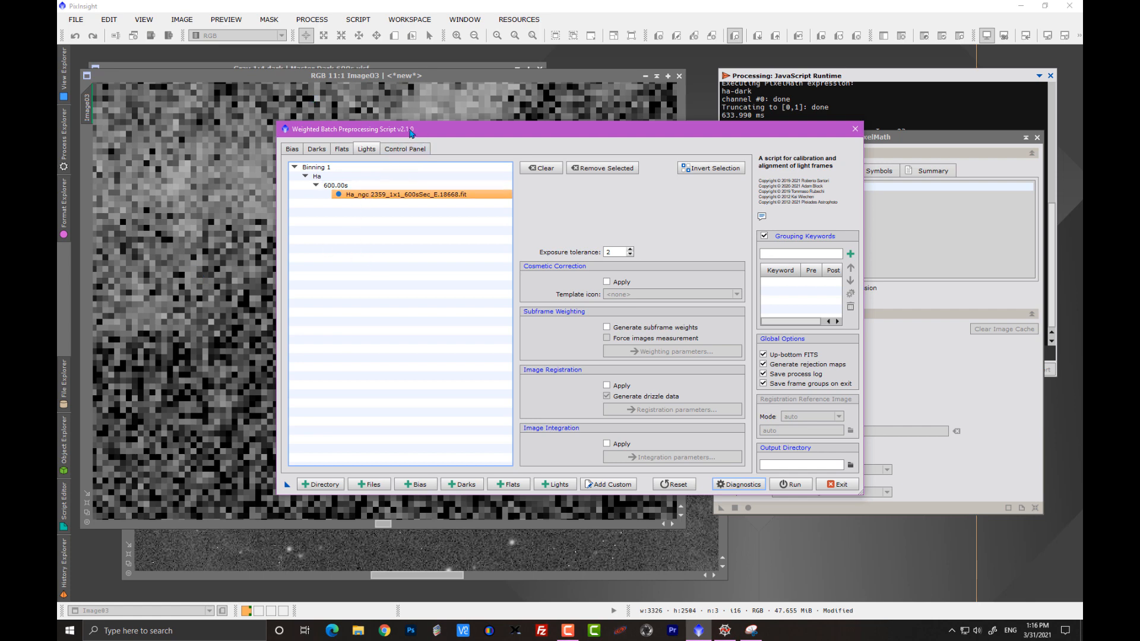
drag(411, 132, 323, 113)
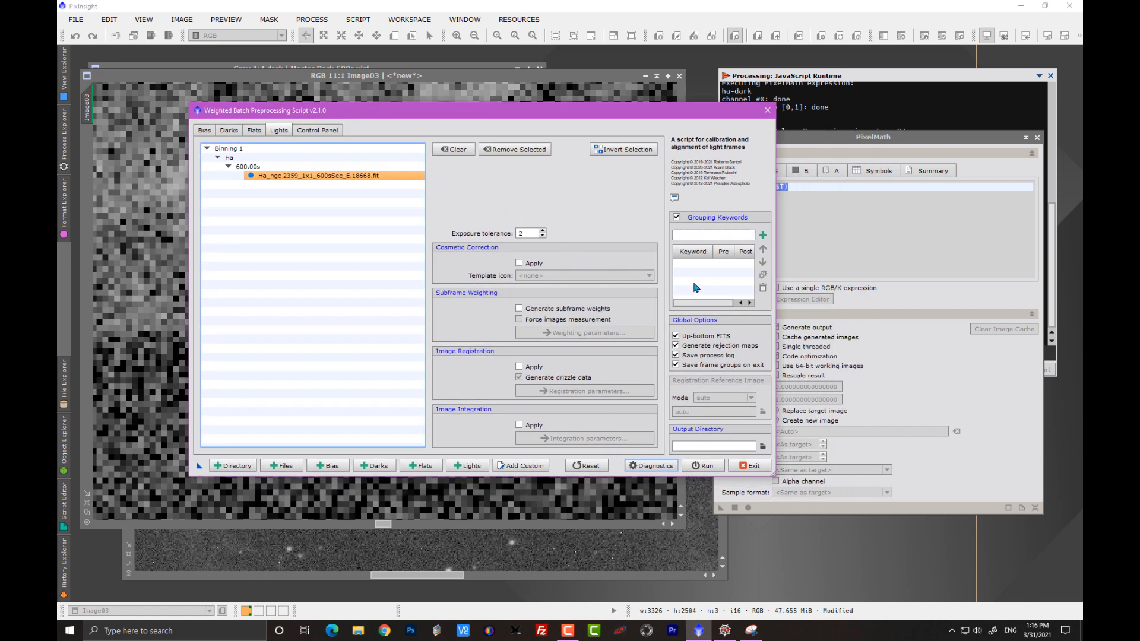
click(336, 130)
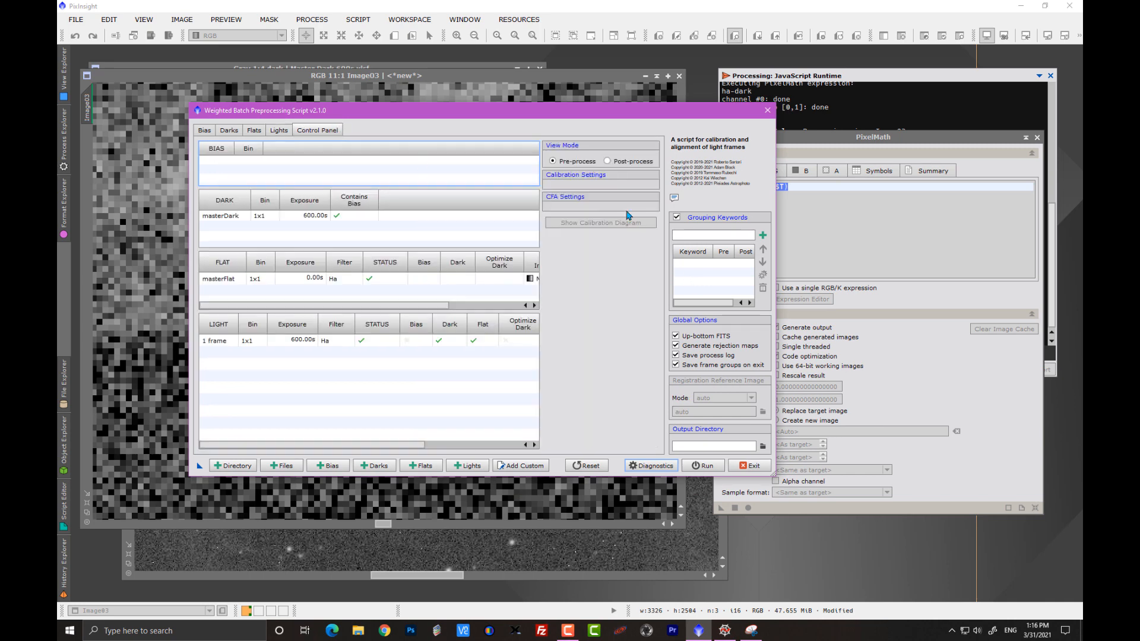
click(448, 344)
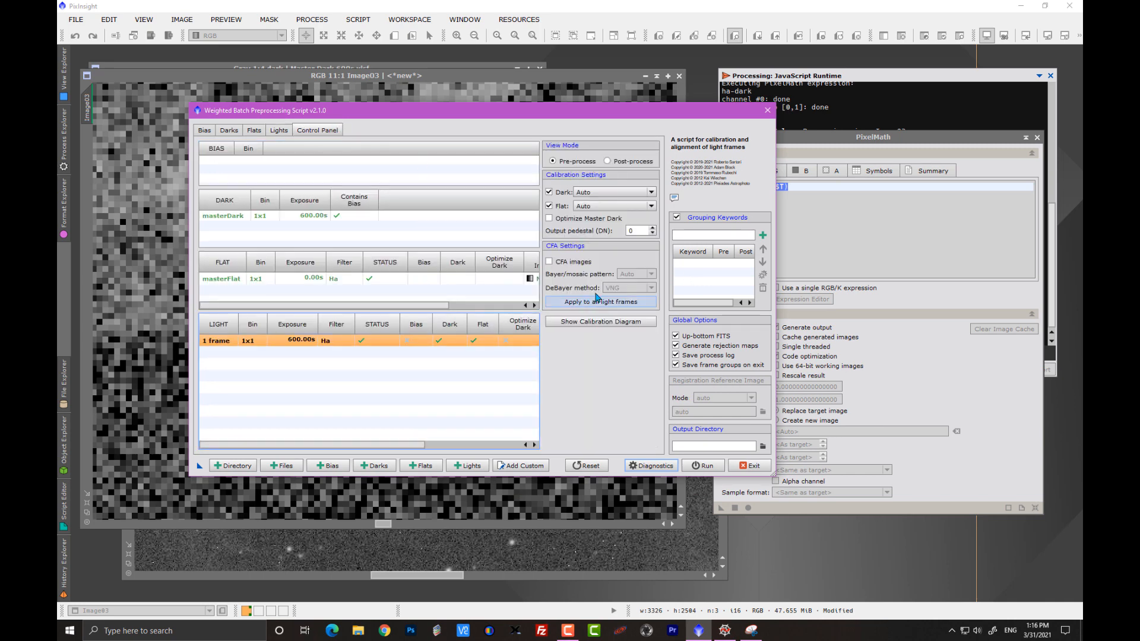
double_click(634, 231)
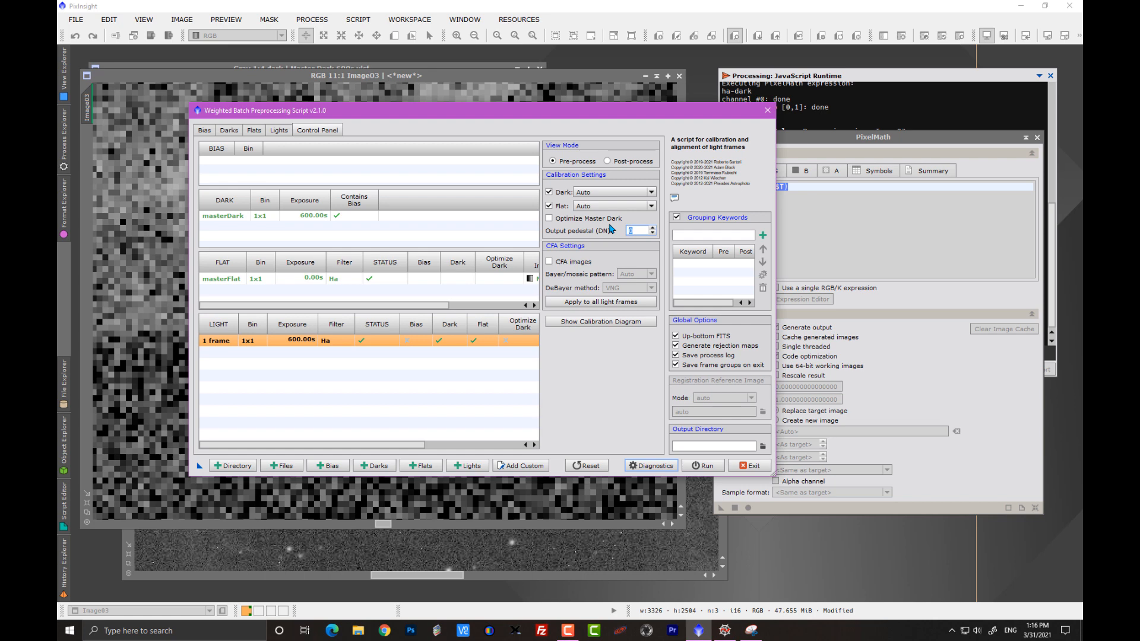
text(100)
Set the output directory to the project folder containing the Results subfolder and run the calibration, continuing past the diagnostic messages
click(762, 445)
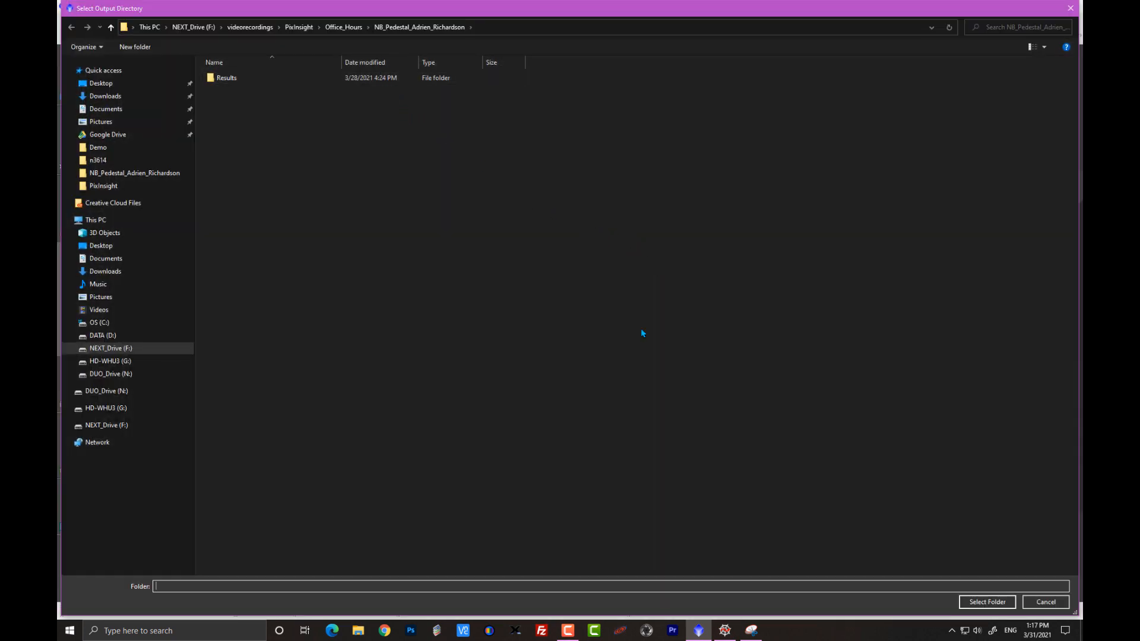
click(987, 602)
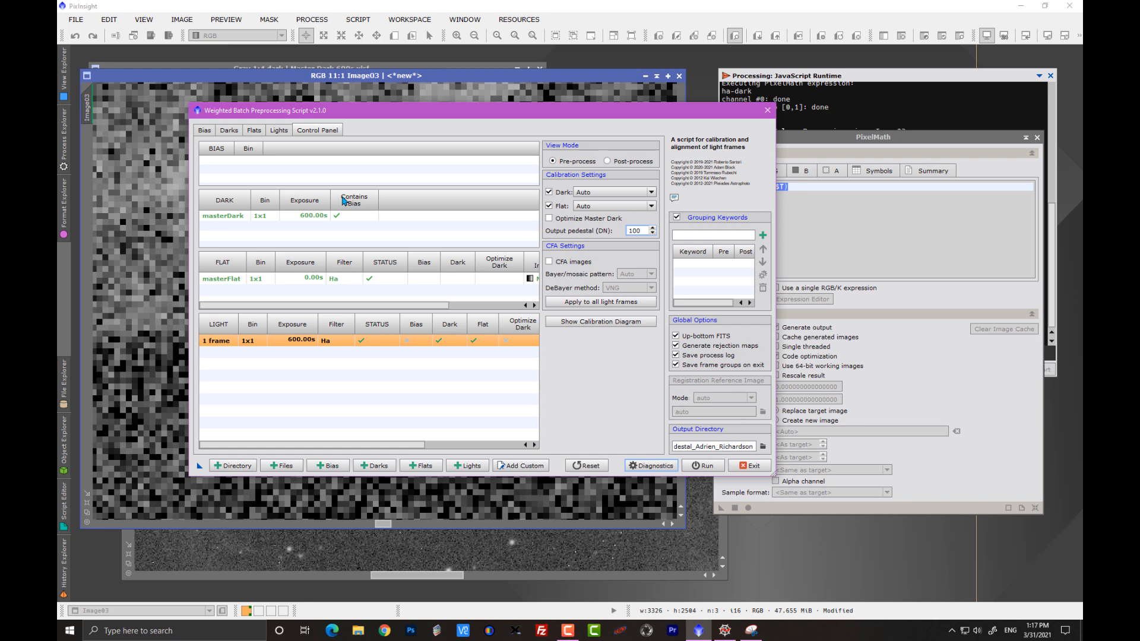
click(702, 466)
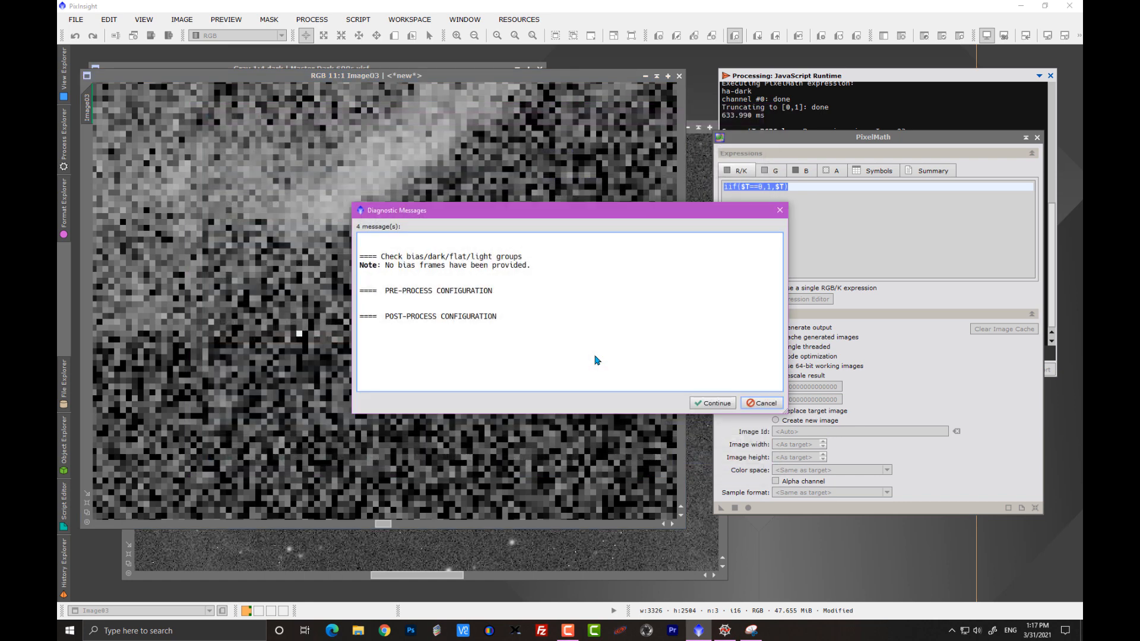
click(702, 403)
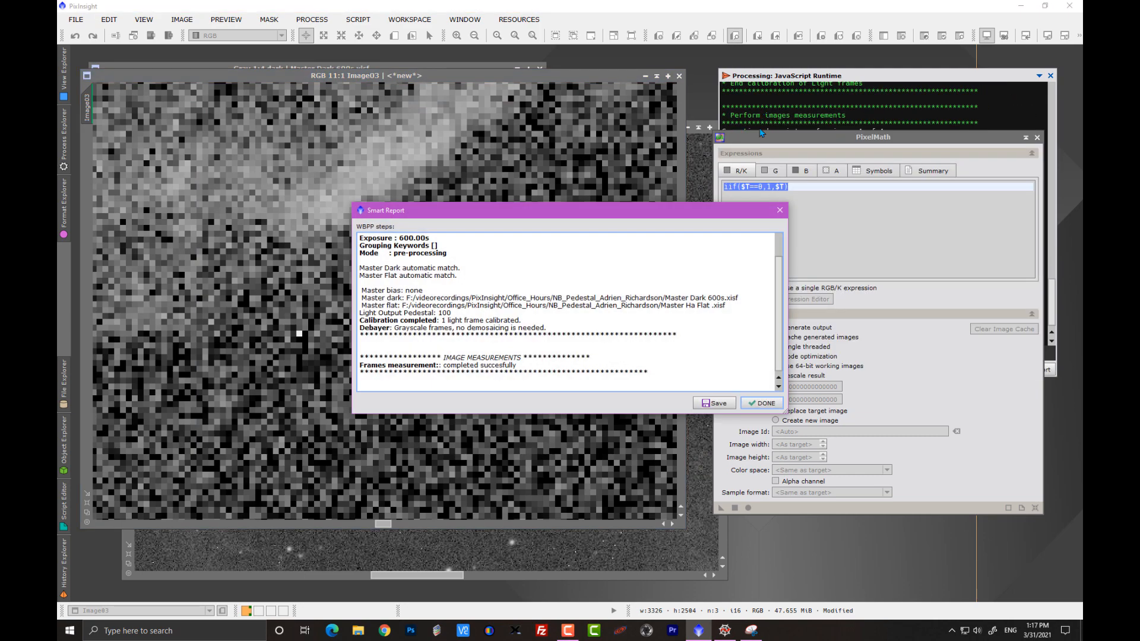
Close the calibration's Smart Report and exit the WeightedBatchPreprocessing script, confirming the exit
click(780, 210)
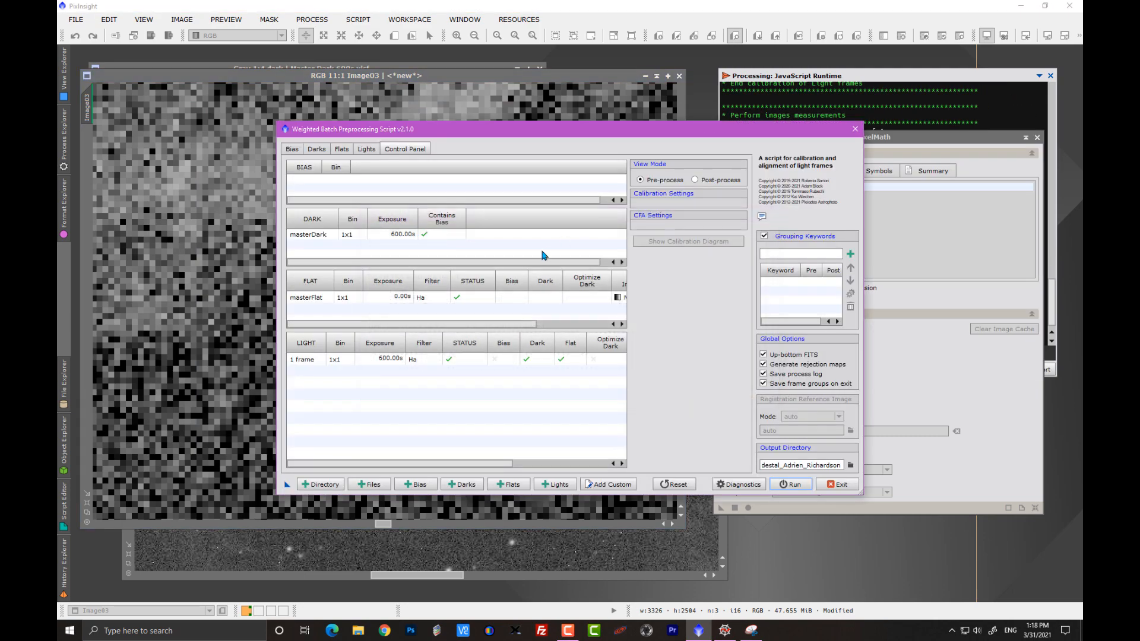
click(837, 484)
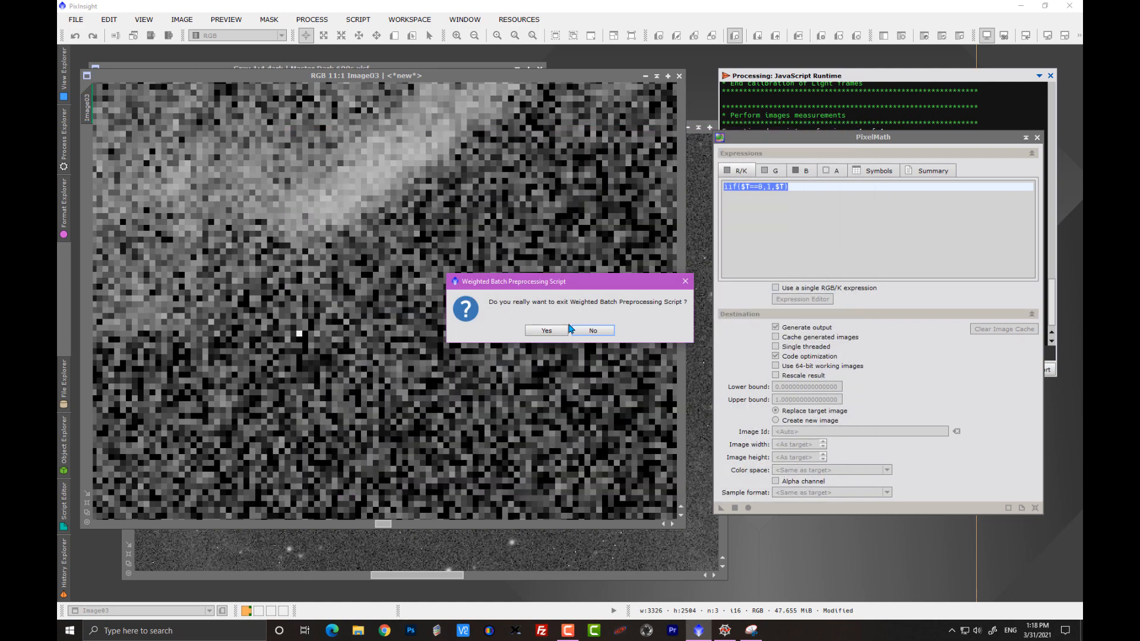
click(546, 330)
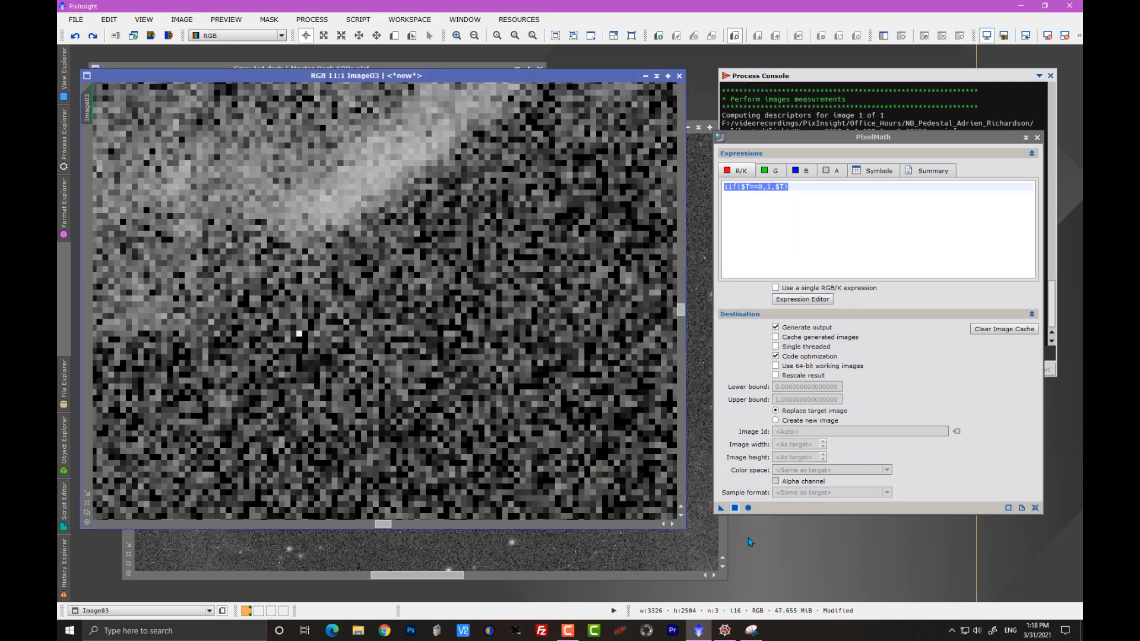
Open the calibrated frame Ha_ngc 2359_1x1_600sSec_E.18668_c.xisf from the calibrated light folder, auto-stretch it and enlarge its view to 1:3
key(ctrl+o)
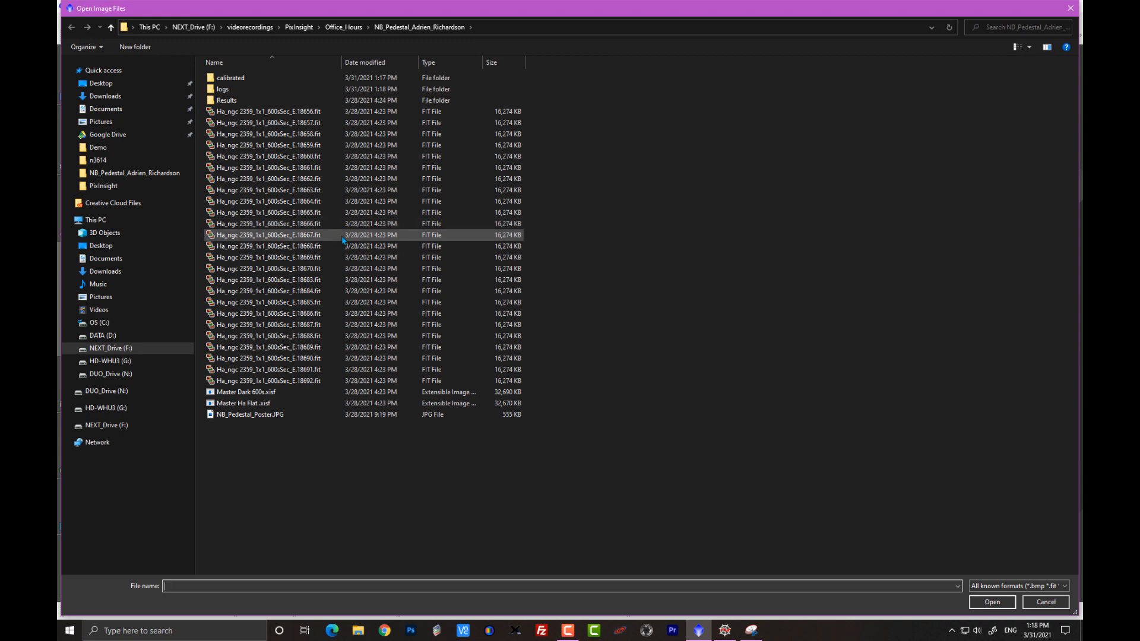
double_click(237, 79)
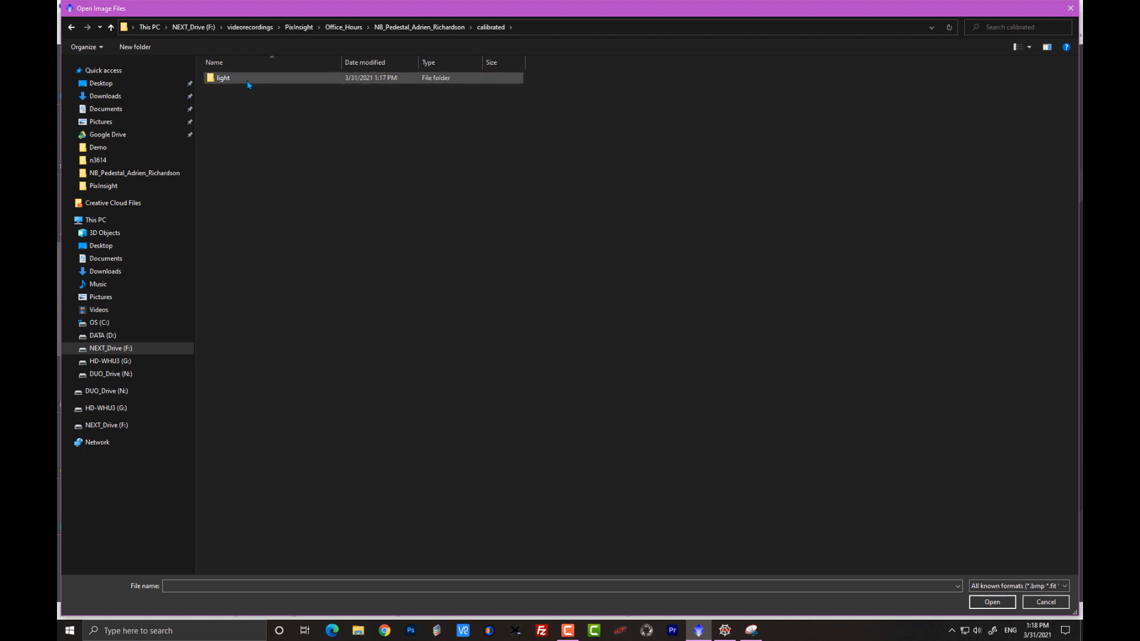
double_click(248, 84)
click(308, 82)
double_click(308, 81)
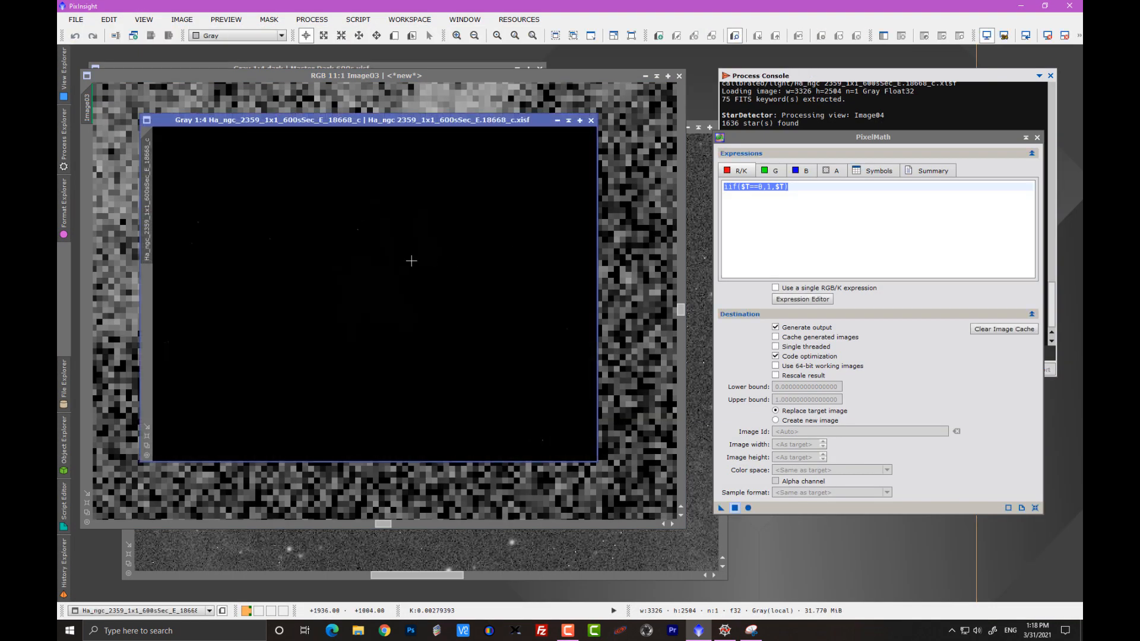
key(ctrl+a)
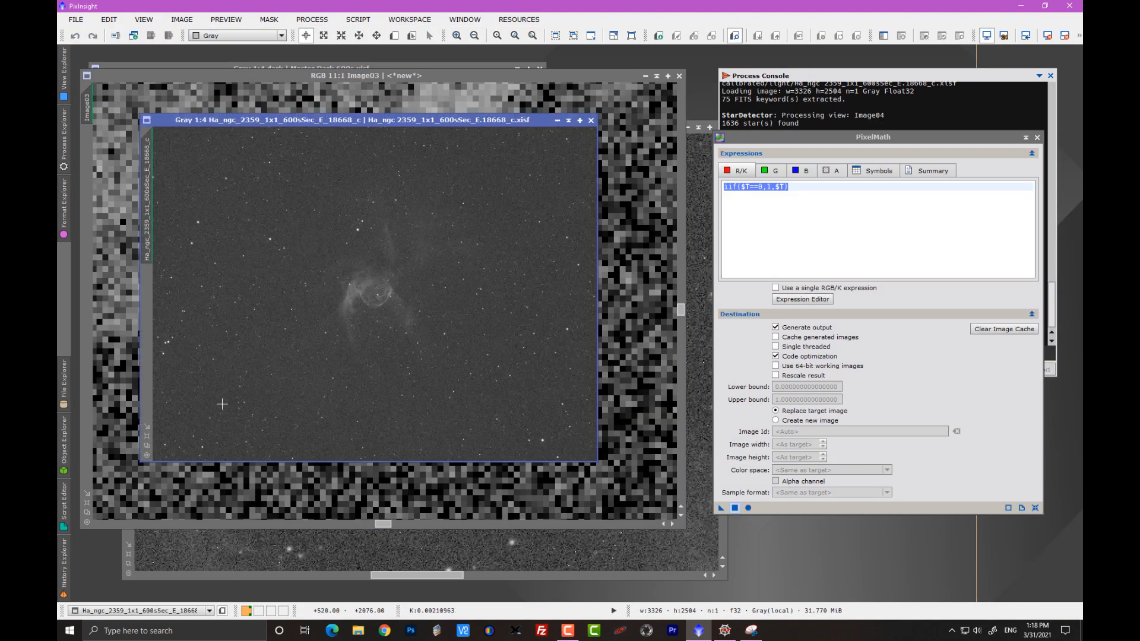
click(147, 437)
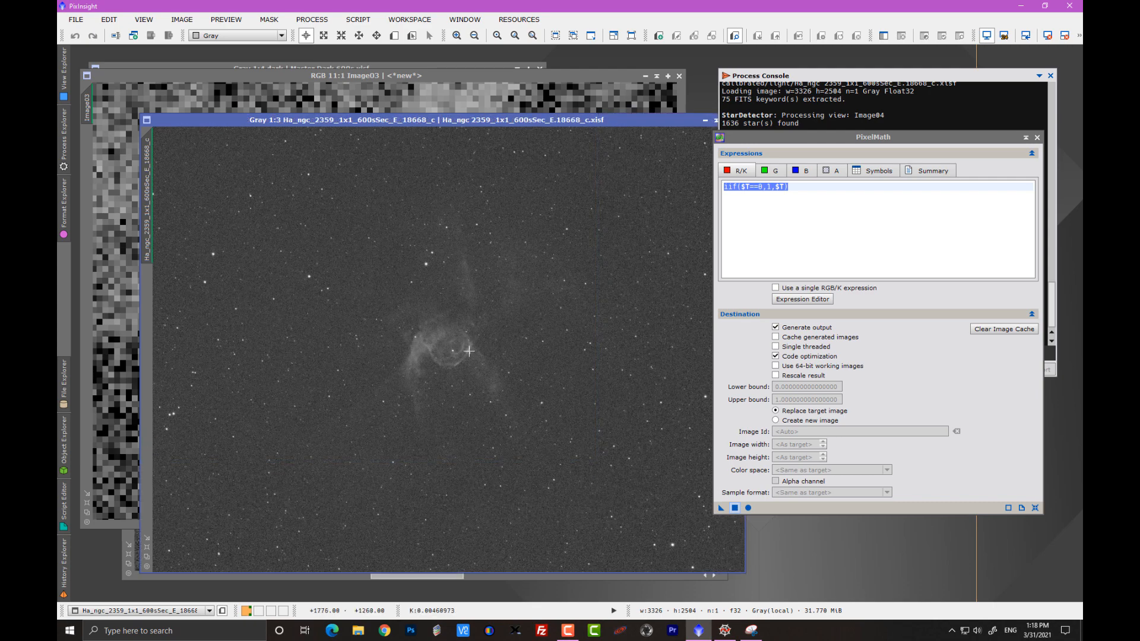
Zoom the calibrated frame to 9:1 at the nebula's edge and match Image03 to the same region and zoom
scroll(469, 351, up, 6)
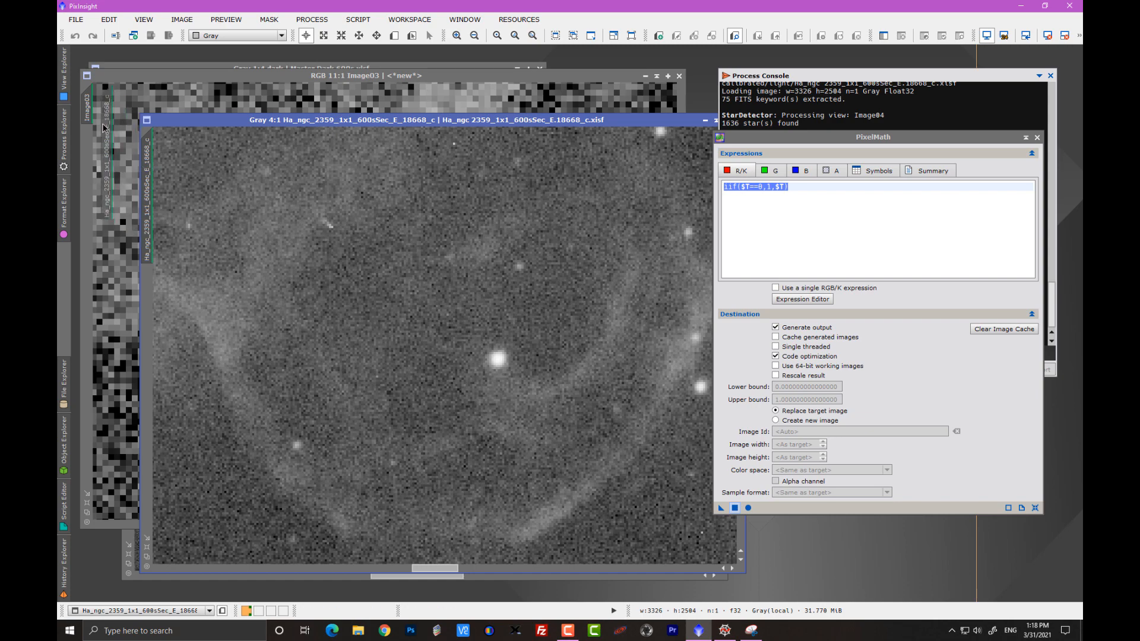
scroll(344, 308, up, 5)
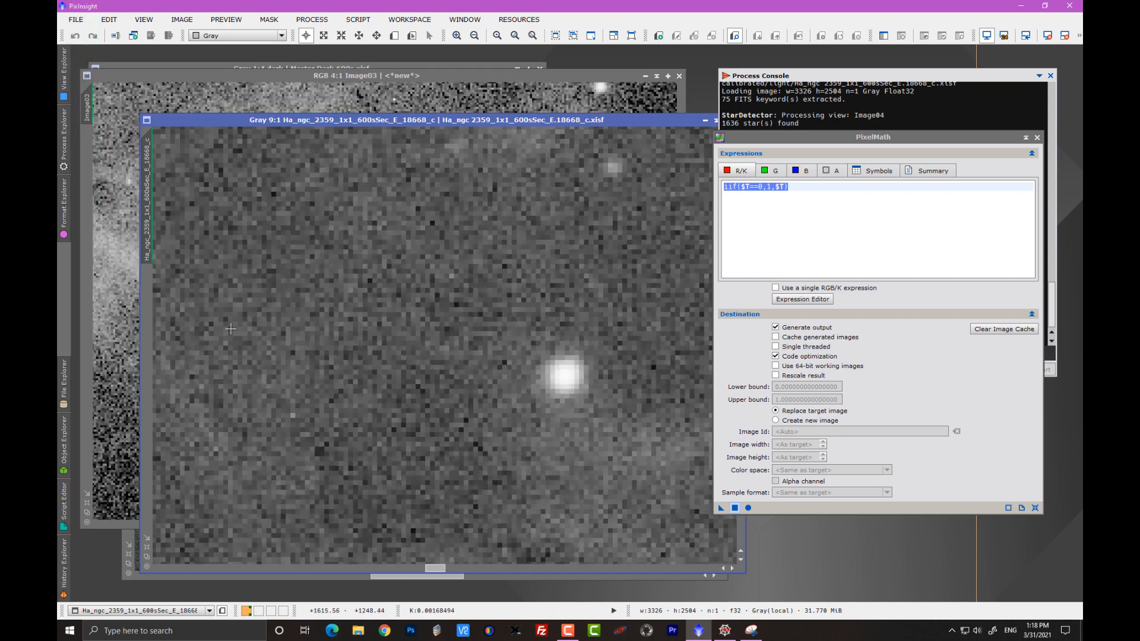
key(alt+p)
drag(279, 344, 636, 396)
key(alt+r)
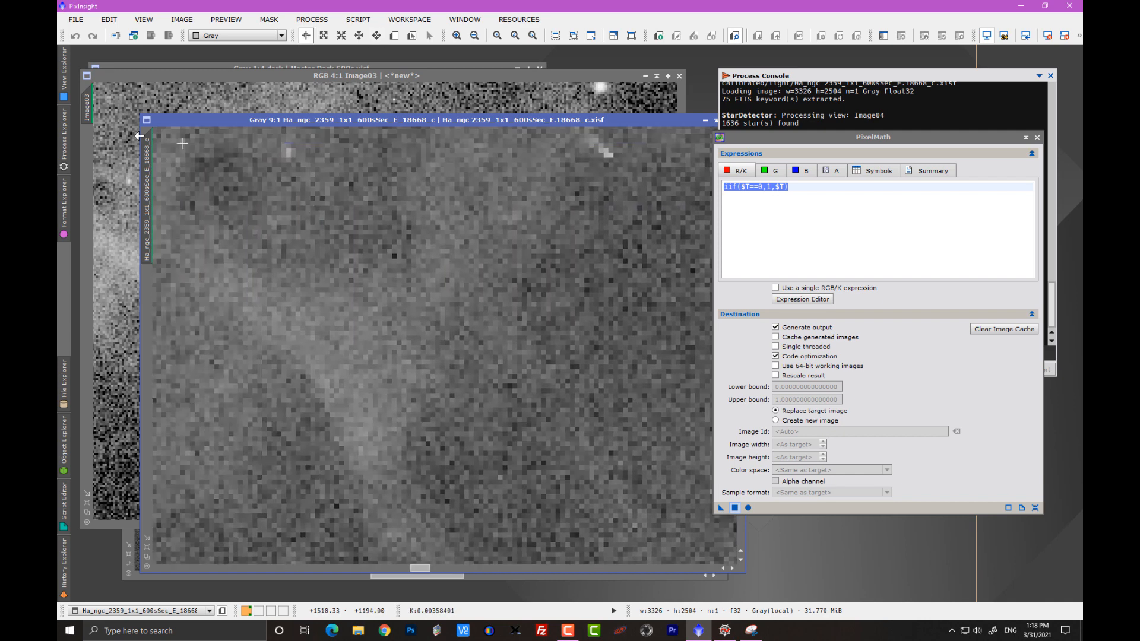
drag(157, 156, 116, 83)
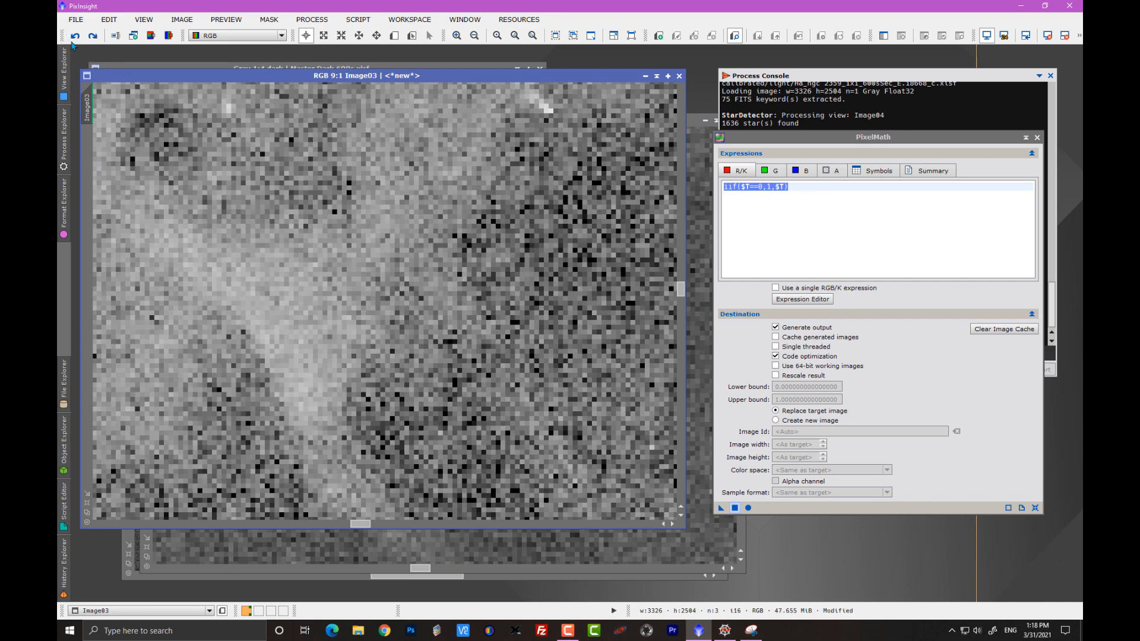
Redo the red marking of the zero-valued pixels in Image03 and compare it with the calibrated frame placed over it
click(93, 36)
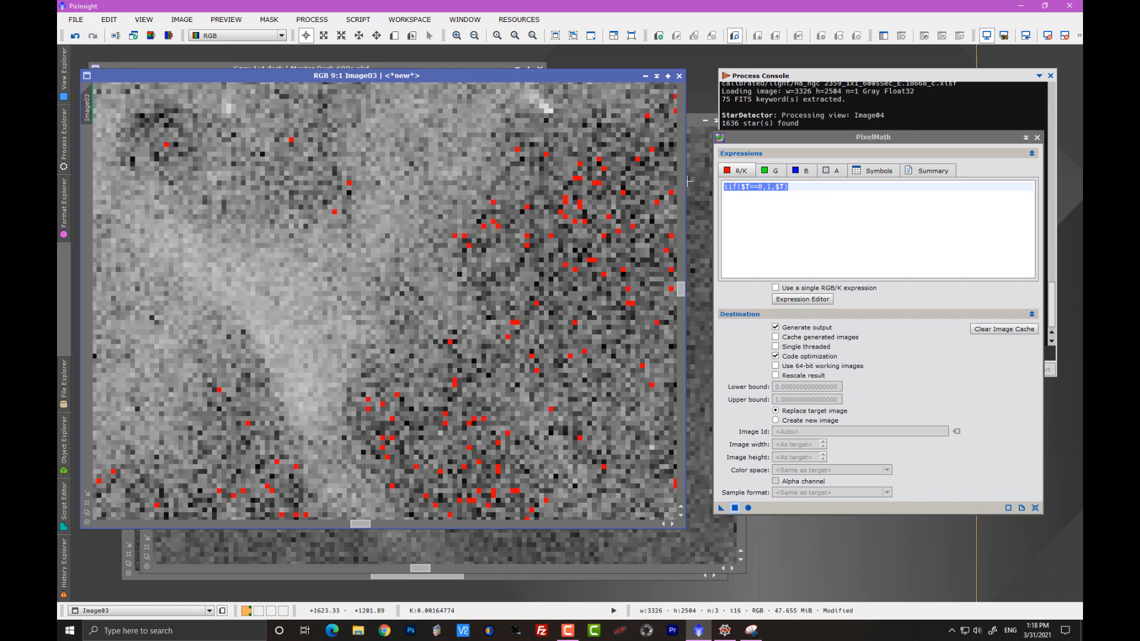
drag(687, 122, 626, 81)
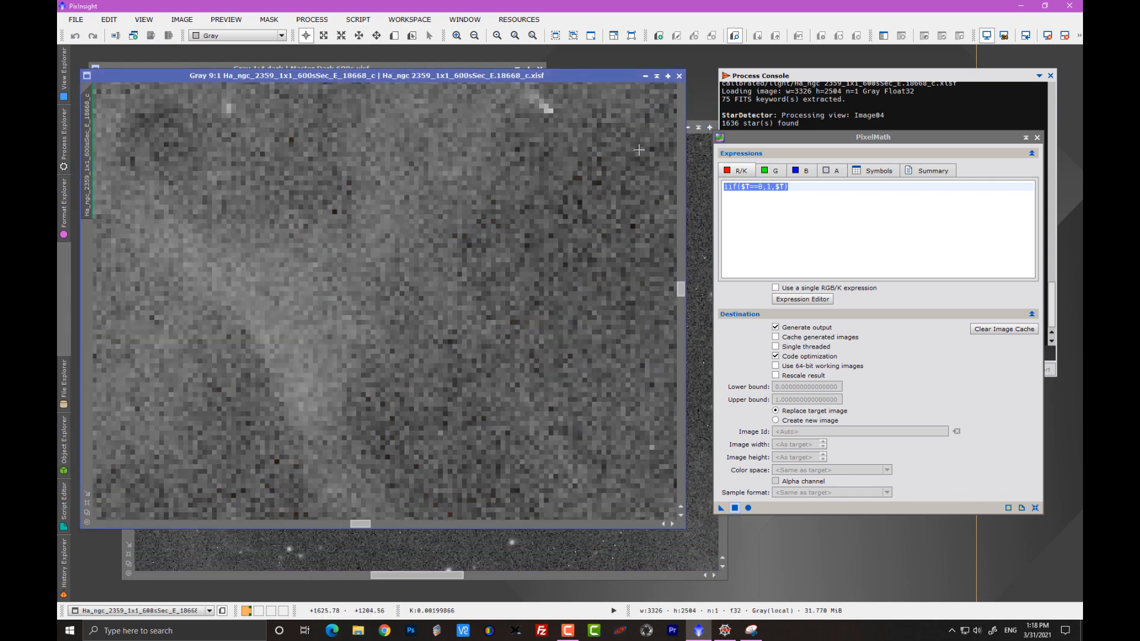
key(ctrl+Page_Up)
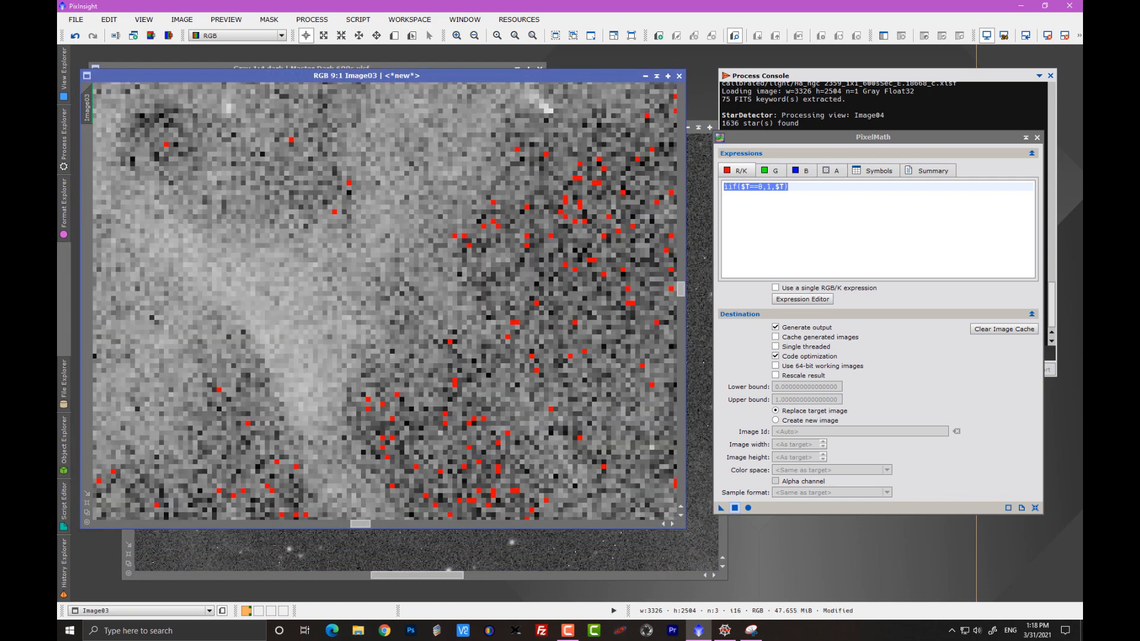
click(349, 183)
key(ctrl+Page_Down)
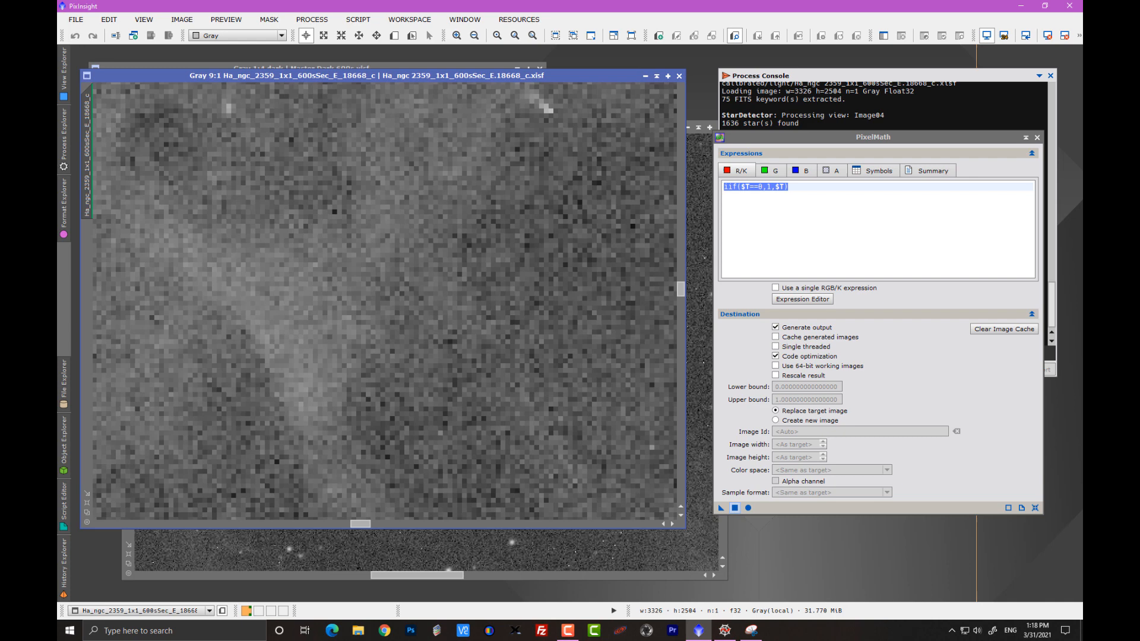
click(349, 182)
Set the pixel readout to the 16-bit integer range and read the calibrated frame's values at two pixels marked red in Image03
right_click(618, 610)
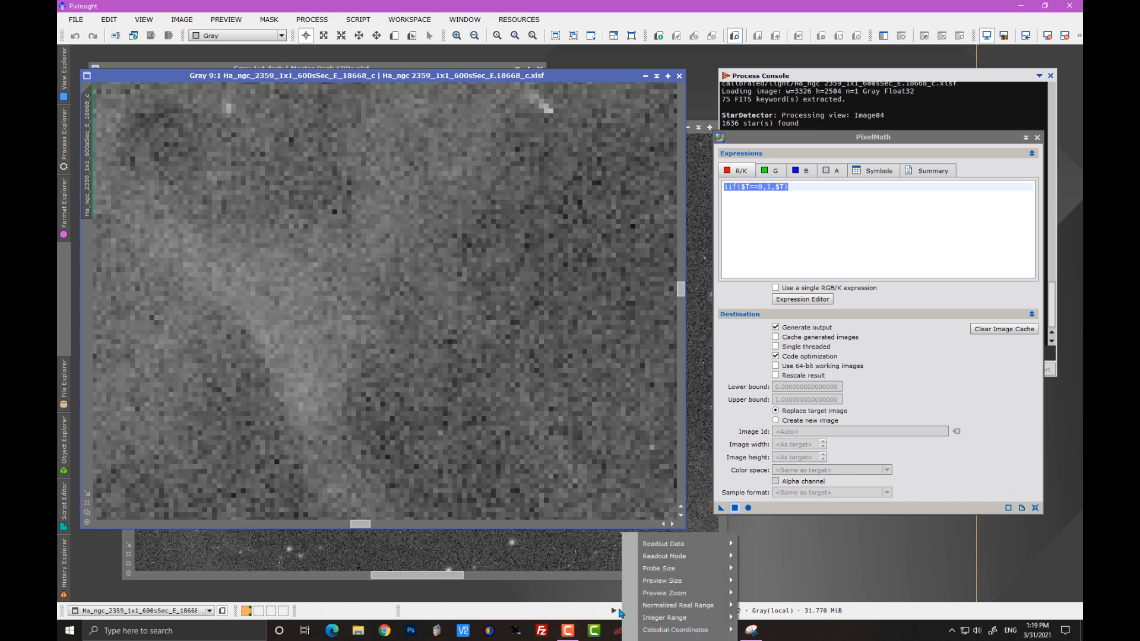
mouse_move(721, 607)
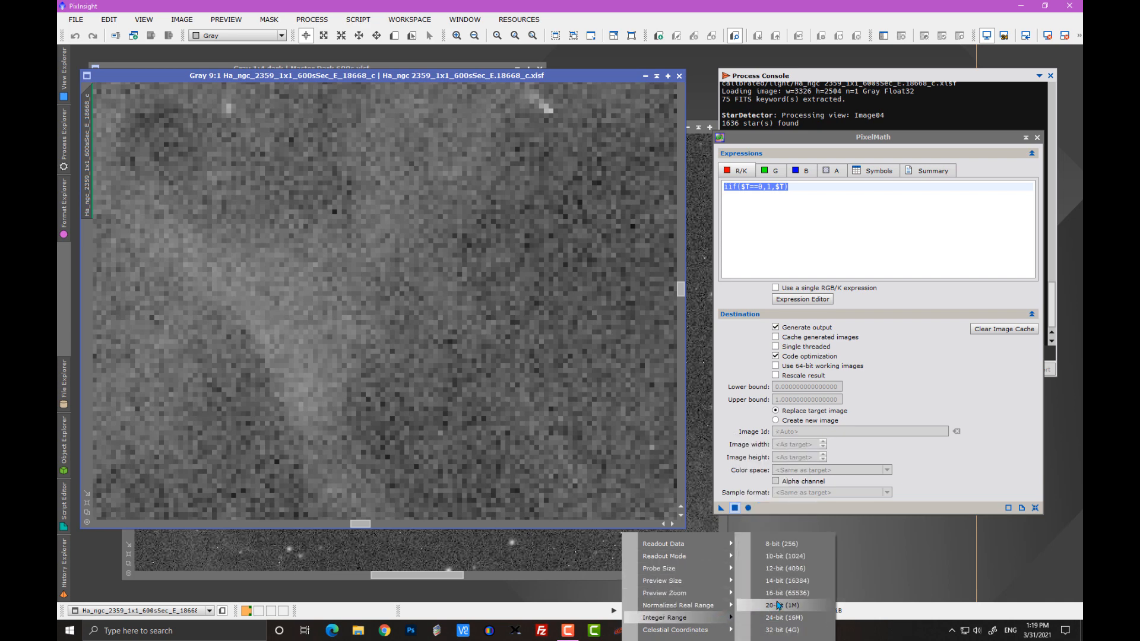
click(779, 605)
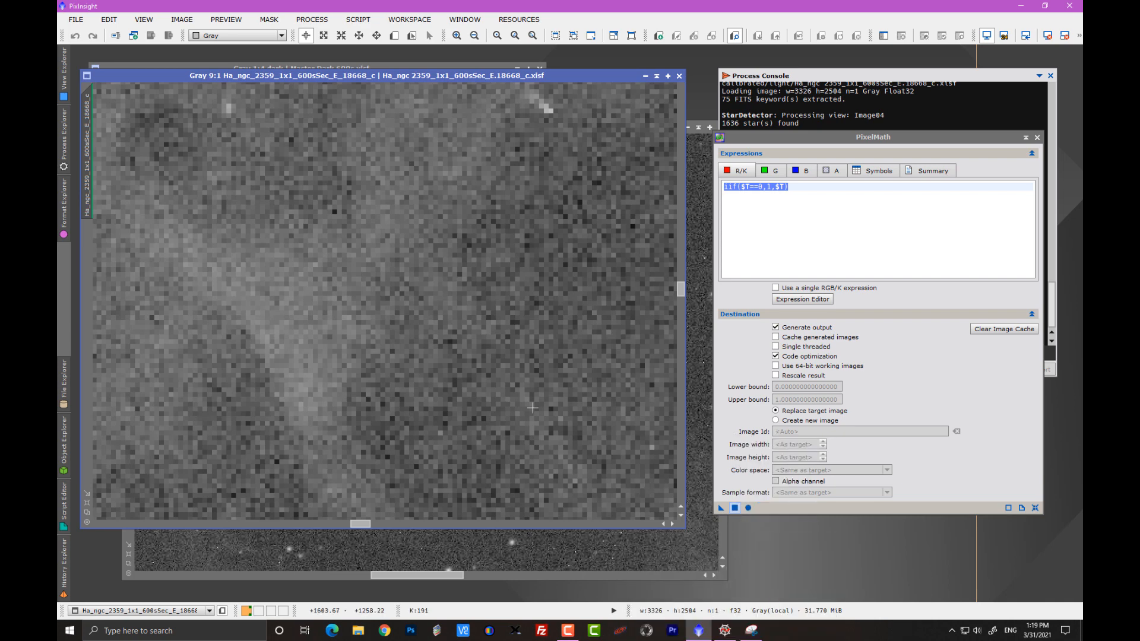
click(348, 182)
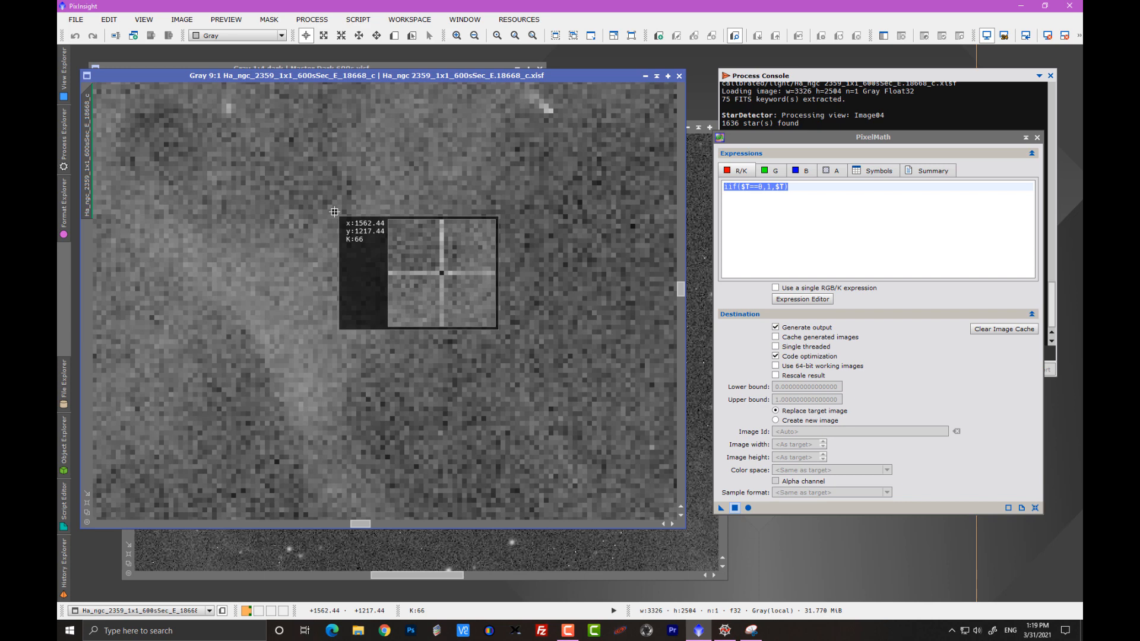
drag(334, 211, 334, 211)
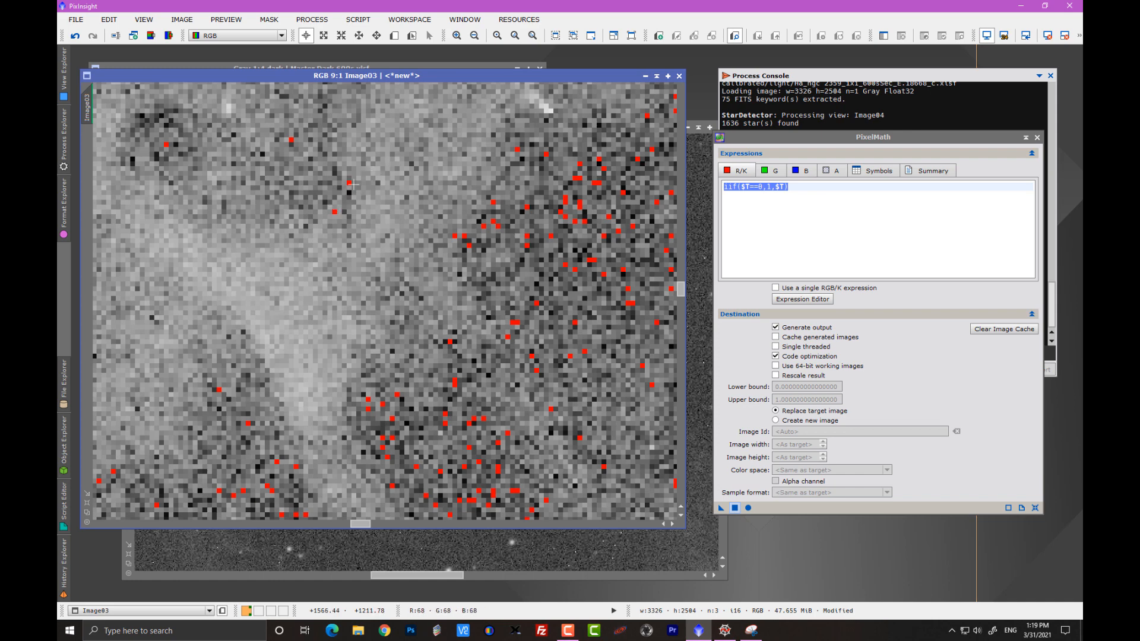
drag(349, 183, 334, 212)
Open the stacked Ha image Ha_ngc2359_1x1_600s-Stacked.xisf from the Results folder and view it at 1:1
key(ctrl+o)
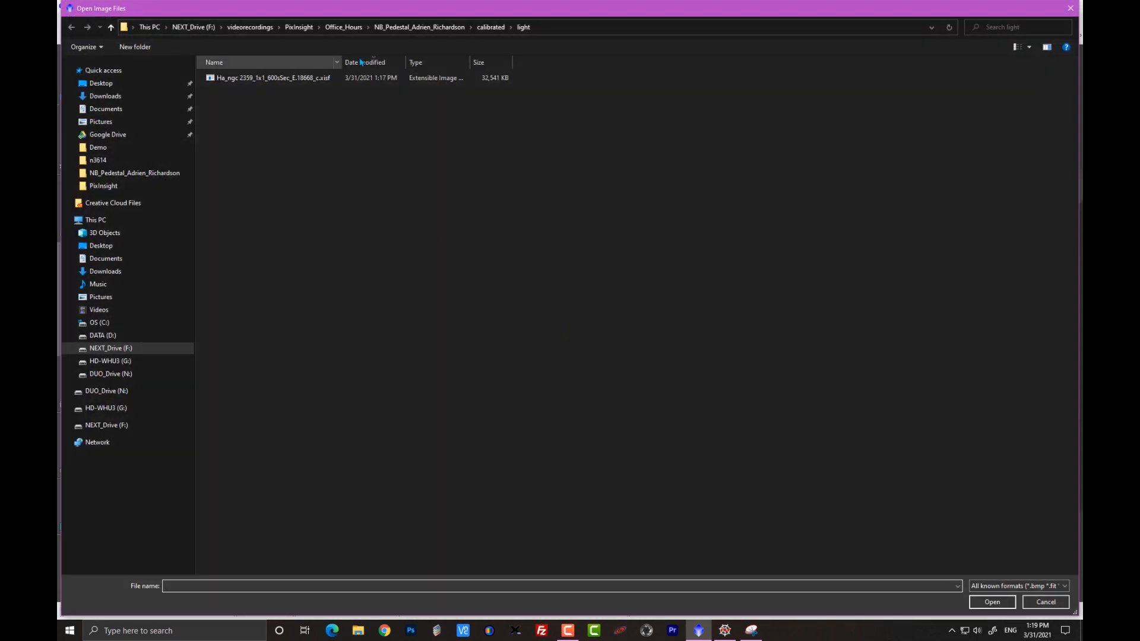
click(490, 27)
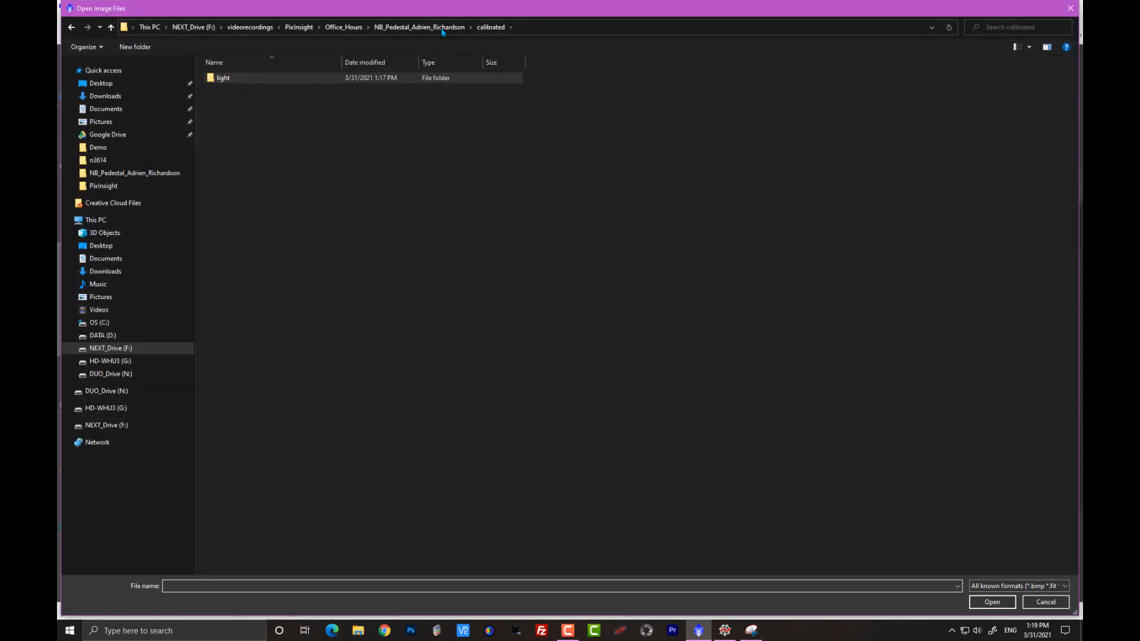
click(442, 30)
double_click(246, 98)
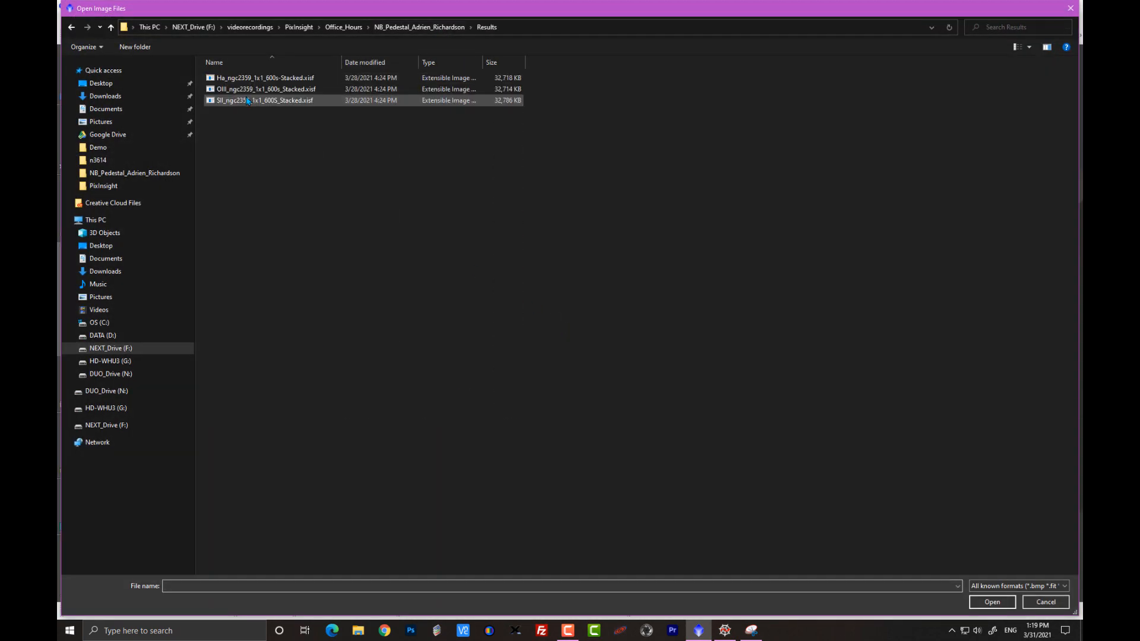
double_click(315, 82)
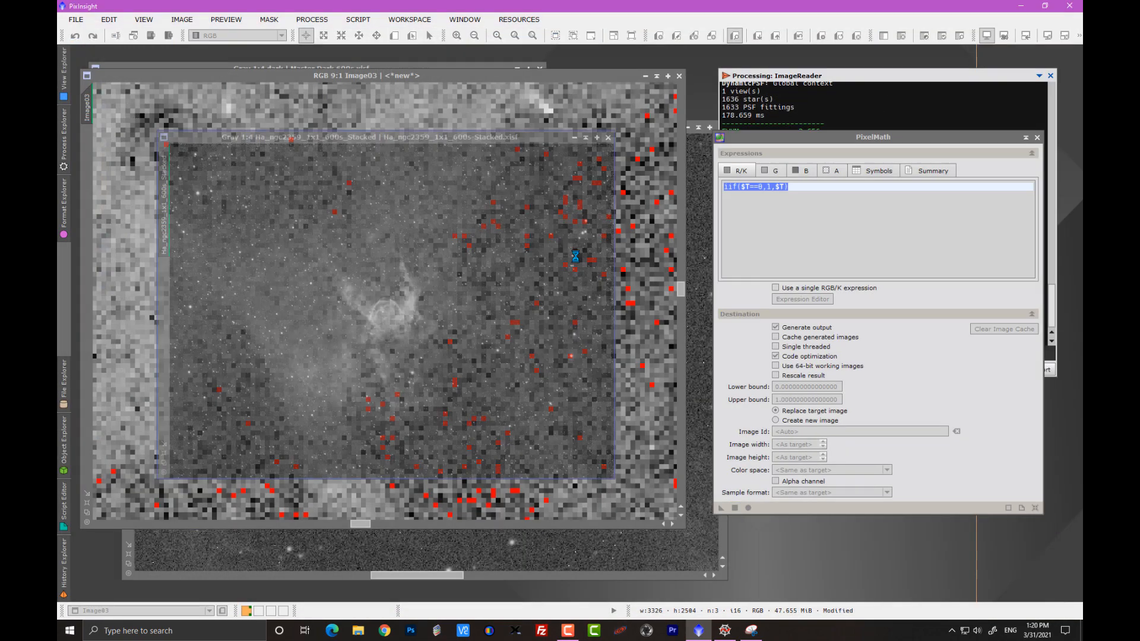
key(ctrl+1)
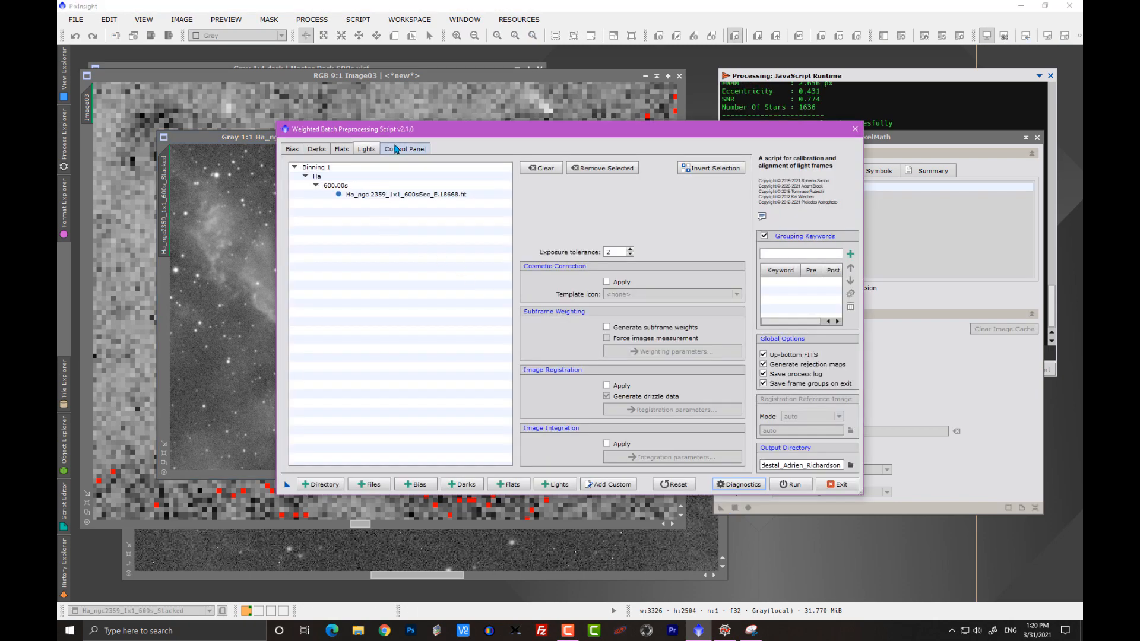
Select the 600 s Ha light group in the WeightedBatchPreprocessing calibration overview and highlight its output pedestal value
click(404, 149)
click(441, 364)
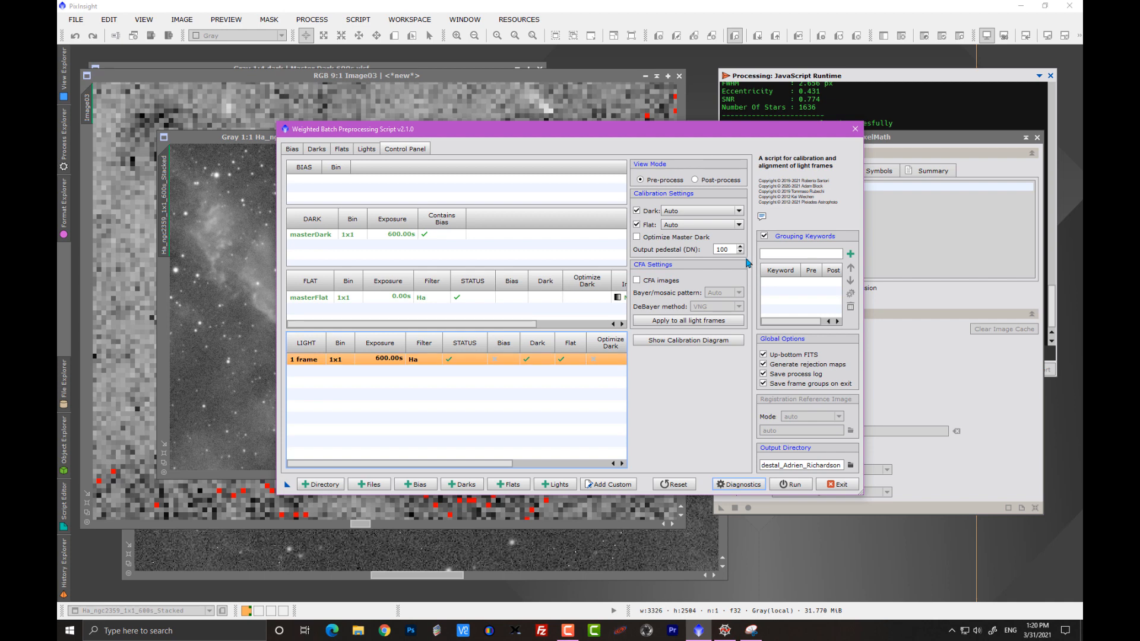
drag(733, 250, 708, 250)
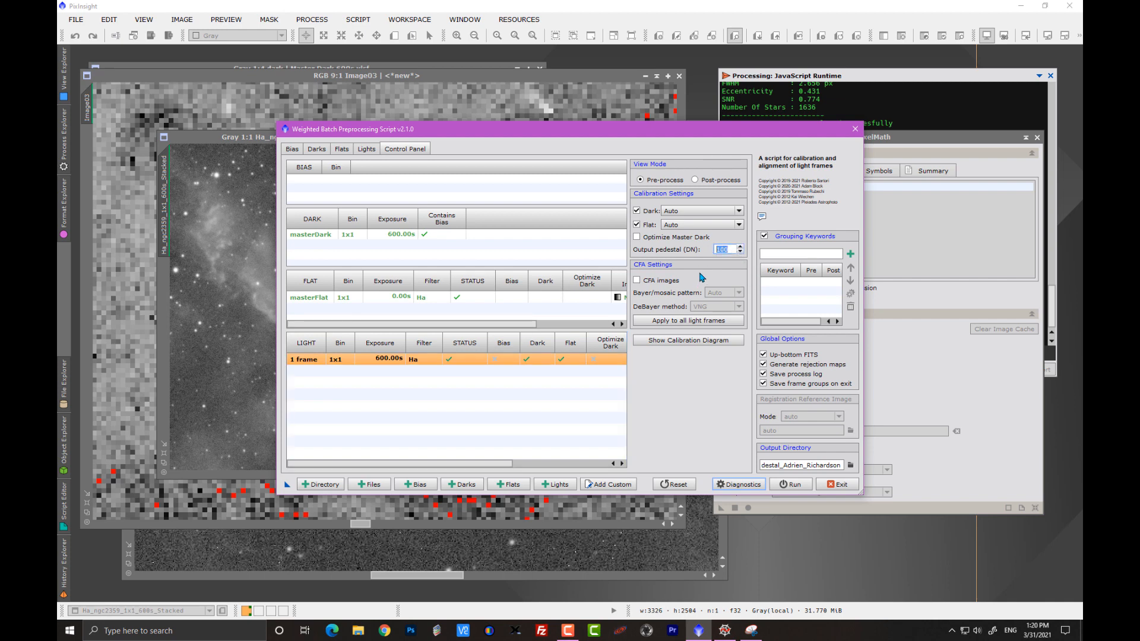